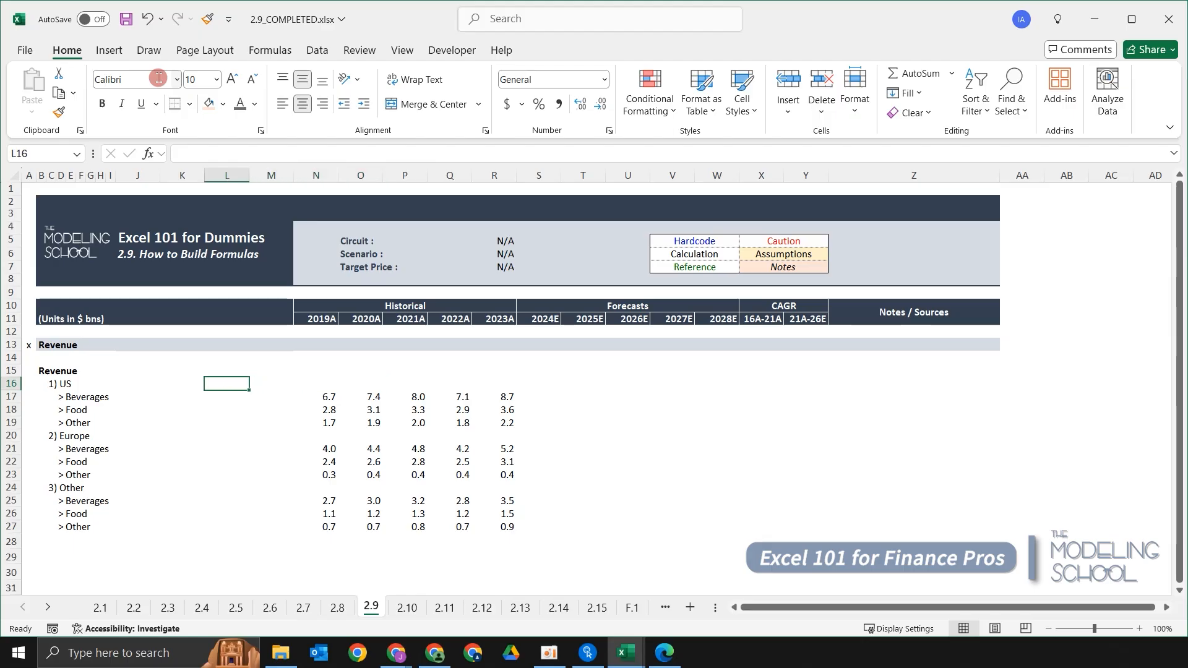
Browse the revenue rows and their Beverages, Food and Other sub-rows across the table.
key("Left")
key("Left")
key("Up")
key("Down")
key("Down")
key("Left")
key("Up")
key("shift+space")
key("Up")
key("Right")
key("Left")
key("Down")
key("shift+space")
key("Down")
key("Down")
key("Down")
key("Down")
key("shift+space")
key("Down")
key("Down")
key("Down")
key("Down")
key("Up")
key("Up")
key("Up")
key("Up")
key("Up")
key("Right")
key("Right")
key("shift+Up")
key("shift+Up")
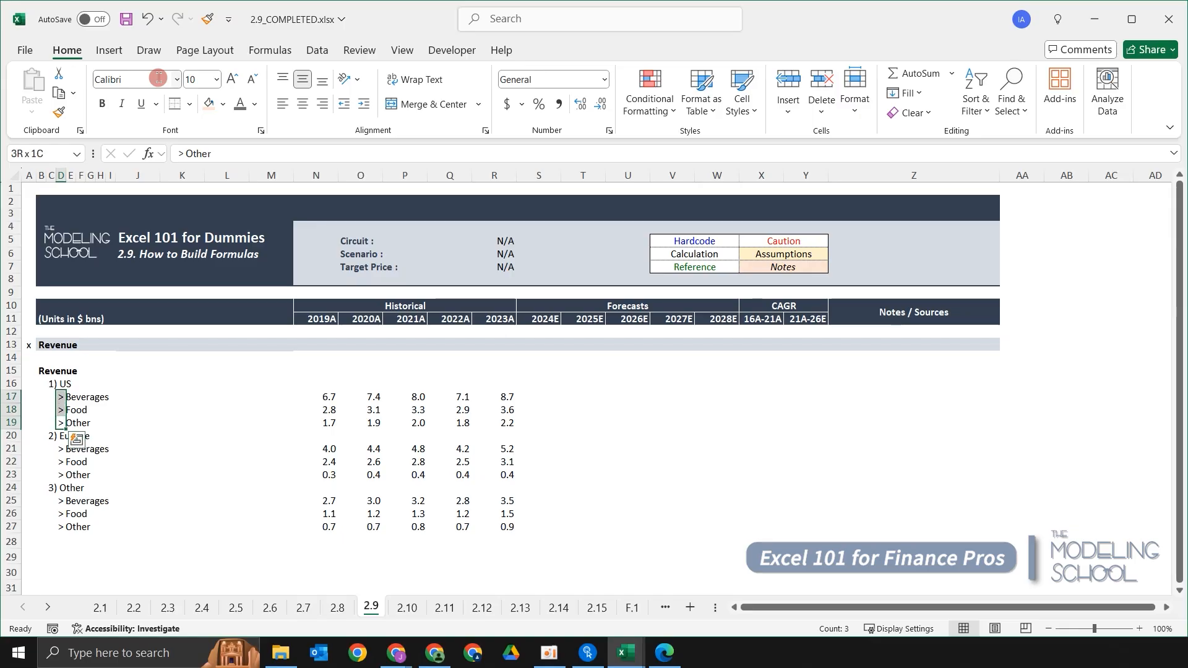
key("Up")
key("Up")
key("Up")
key("Right")
key("Right")
key("Right")
key("Right")
key("Right")
key("Right")
key("Right")
key("Right")
key("Right")
key("Right")
key("Right")
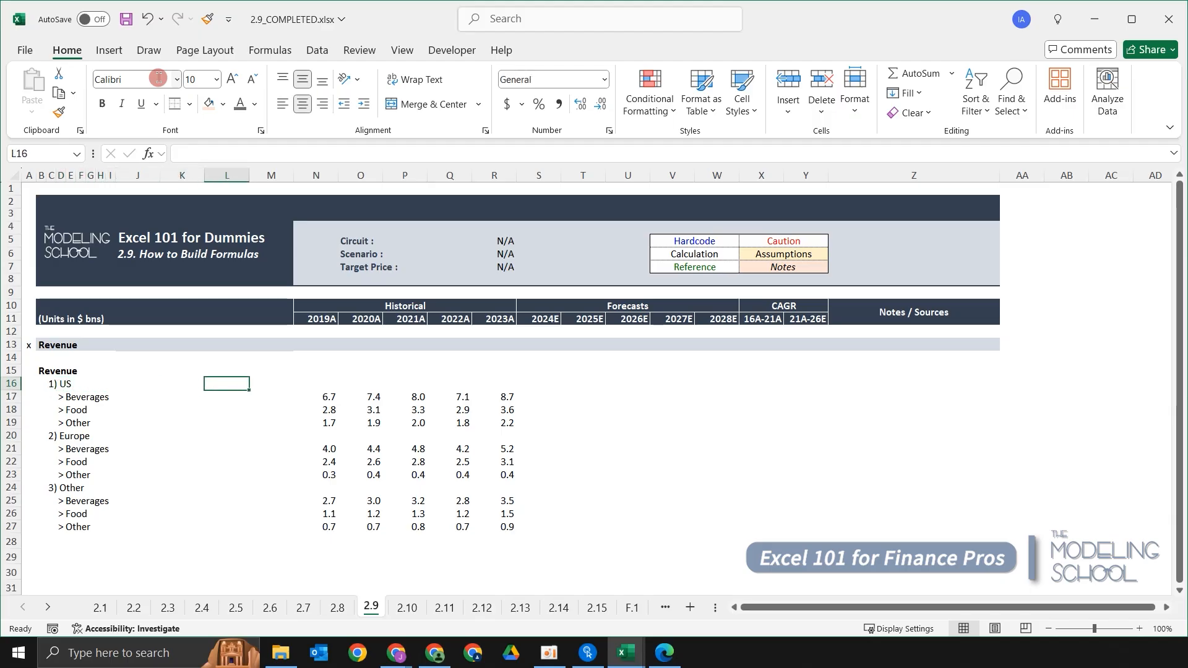
Practise selecting the three US sub-rows in the 2019A column beneath the US total cell.
key("Left")
key("Down")
key("shift+Down")
key("shift+Down")
key("Up")
key("Down")
key("shift+Down")
key("shift+Down")
key("Up")
key("Down")
key("shift+Down")
key("shift+Down")
key("Up")
key("Down")
key("shift+Down")
key("shift+Down")
key("Up")
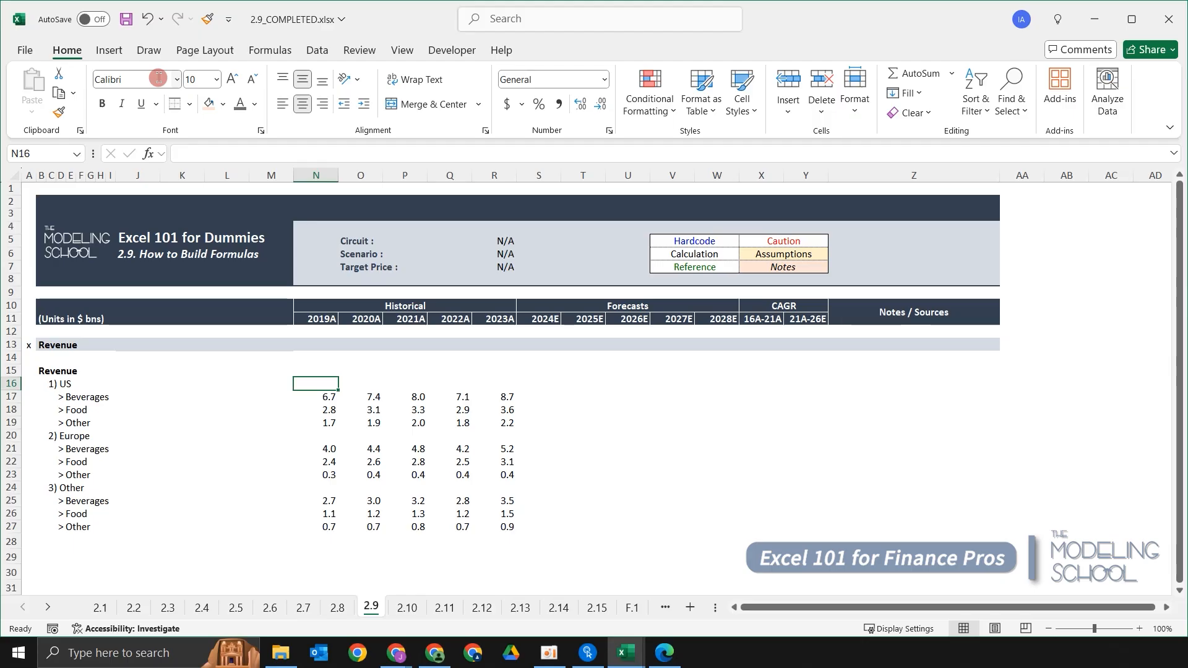
Enter =SUM(N17:N19) in the 2019A US total cell, then clear the cell again.
type("=")
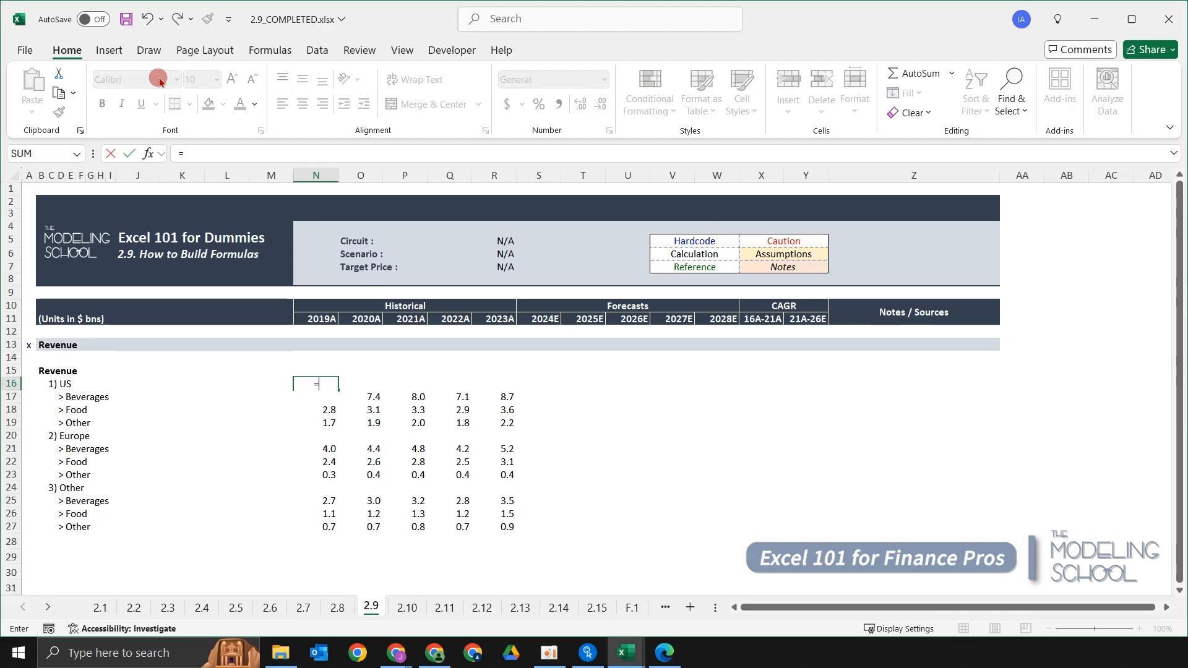
type("sum")
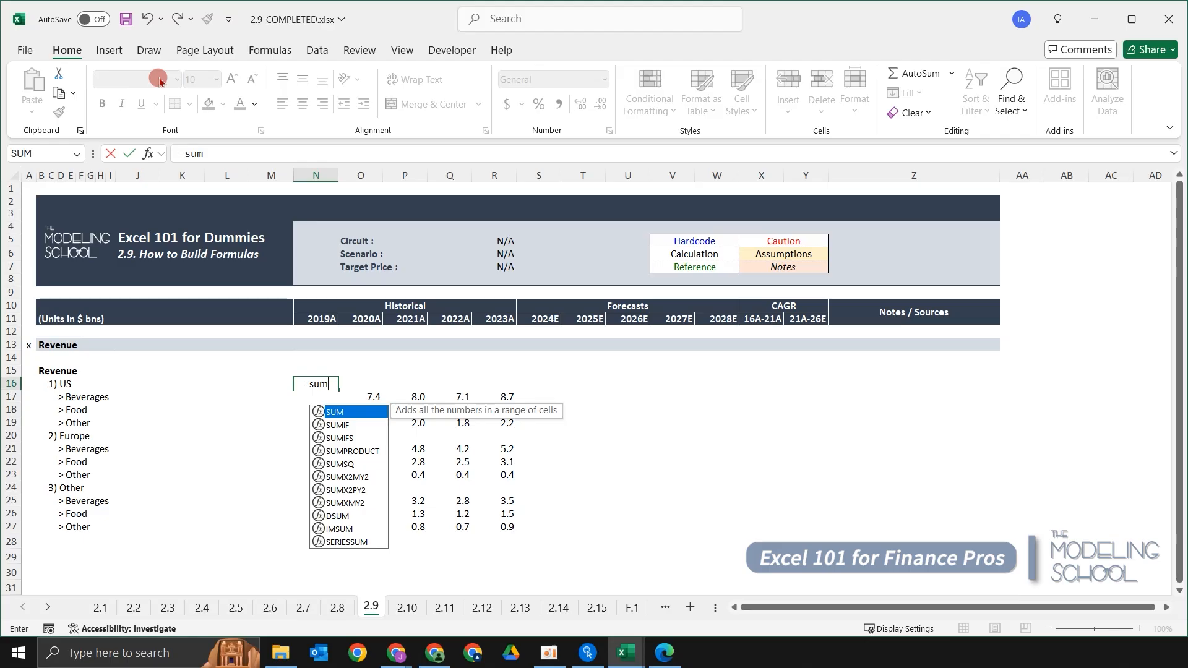
type("(")
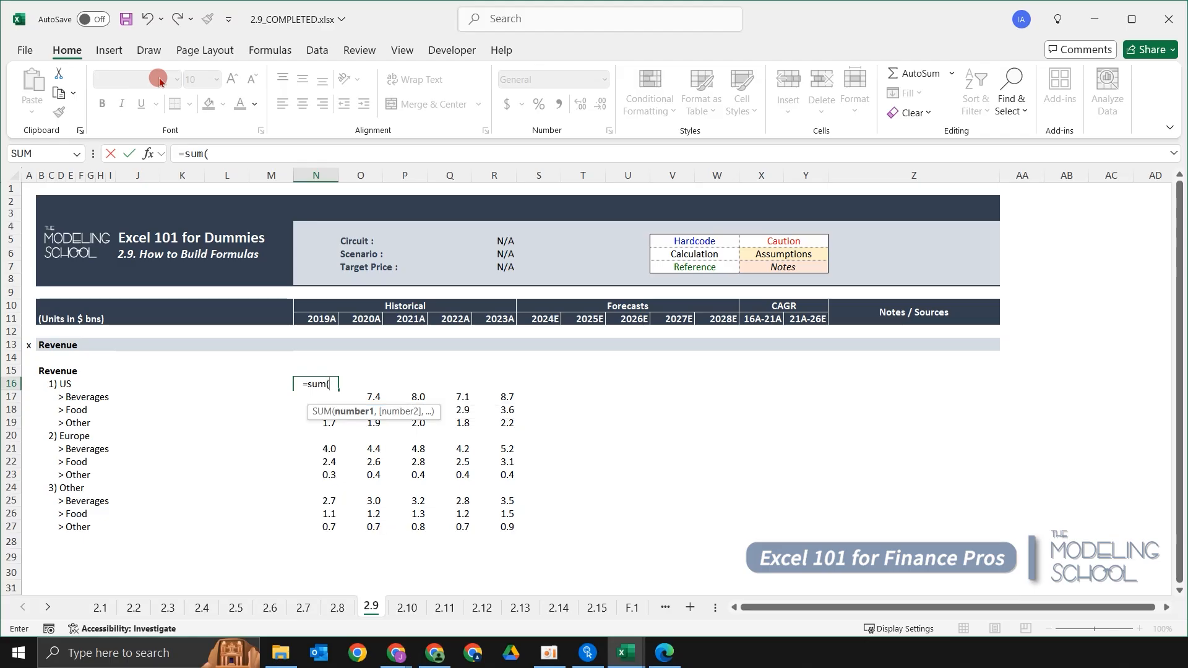
key("Down")
key("shift+Down")
key("shift+Down")
key("Up")
key("Down")
key("shift+Down")
key("shift+Down")
key("Up")
key("Down")
key("shift+Down")
key("shift+Down")
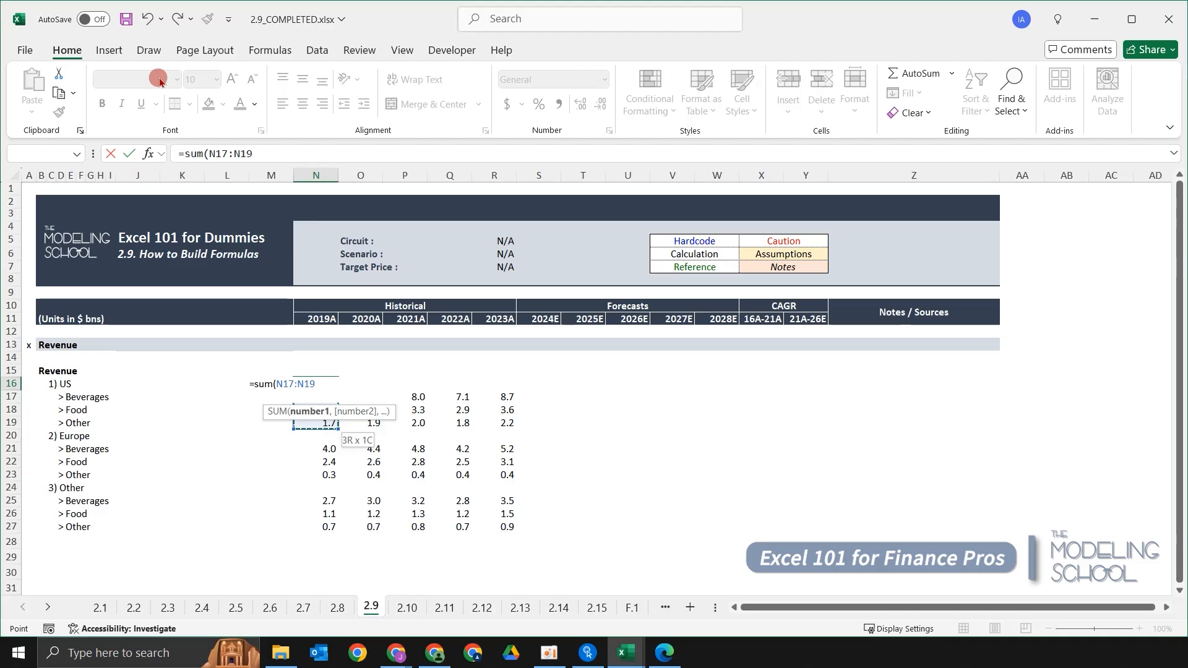
type(")")
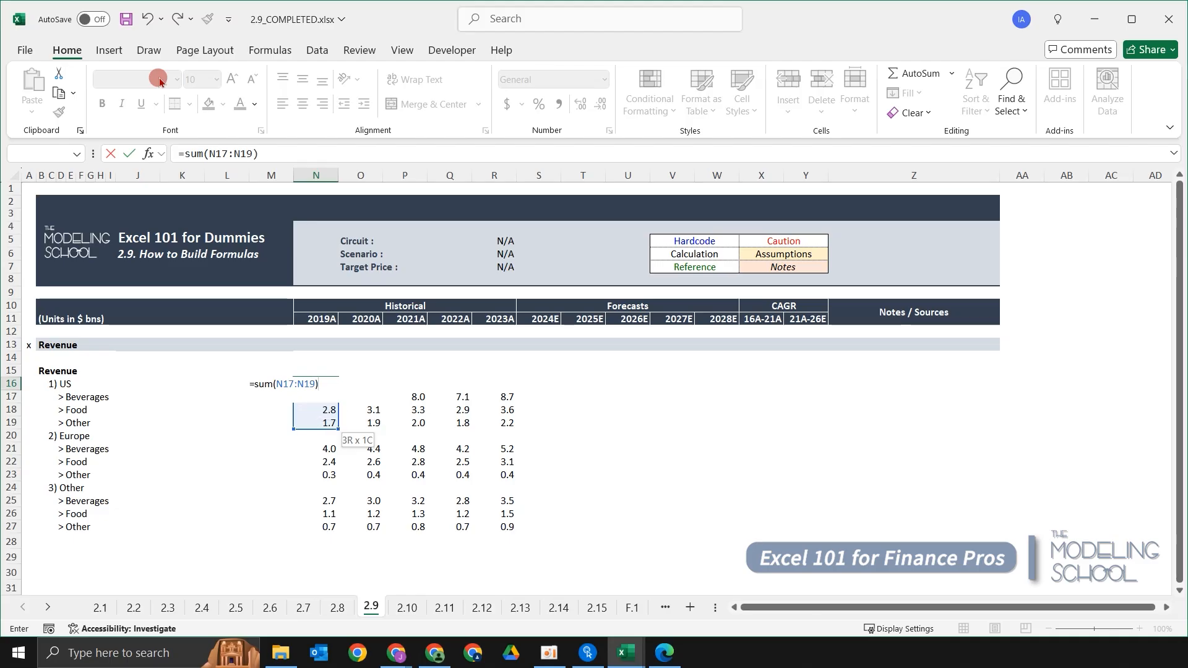
key("ctrl+Return")
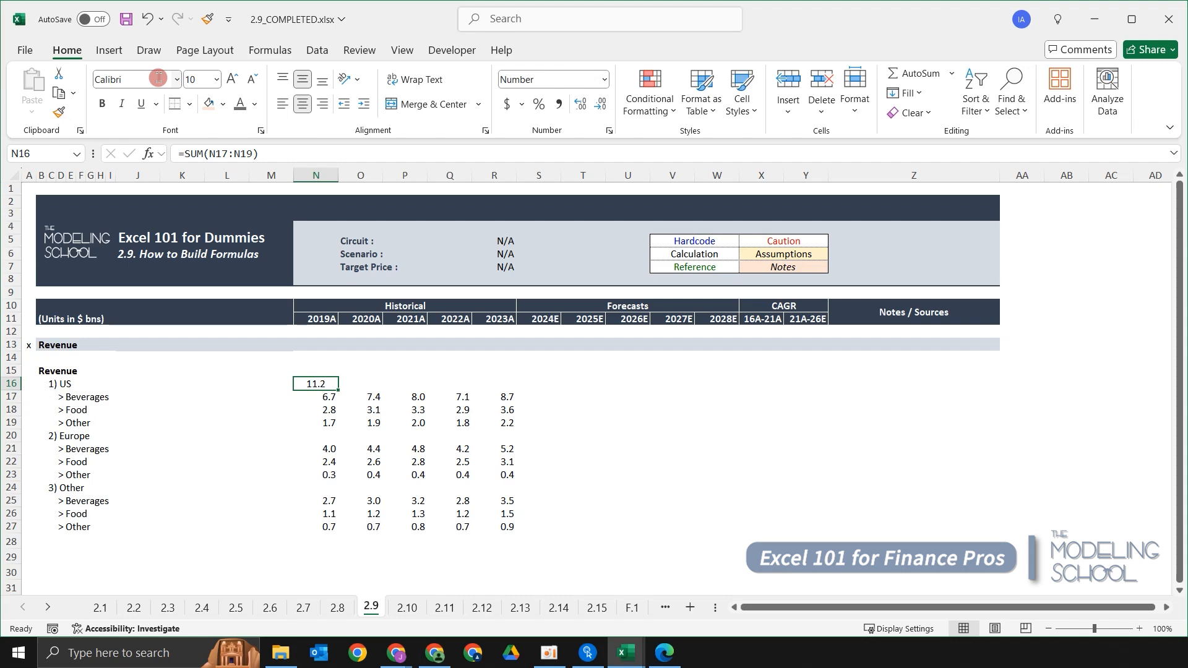
key("Delete")
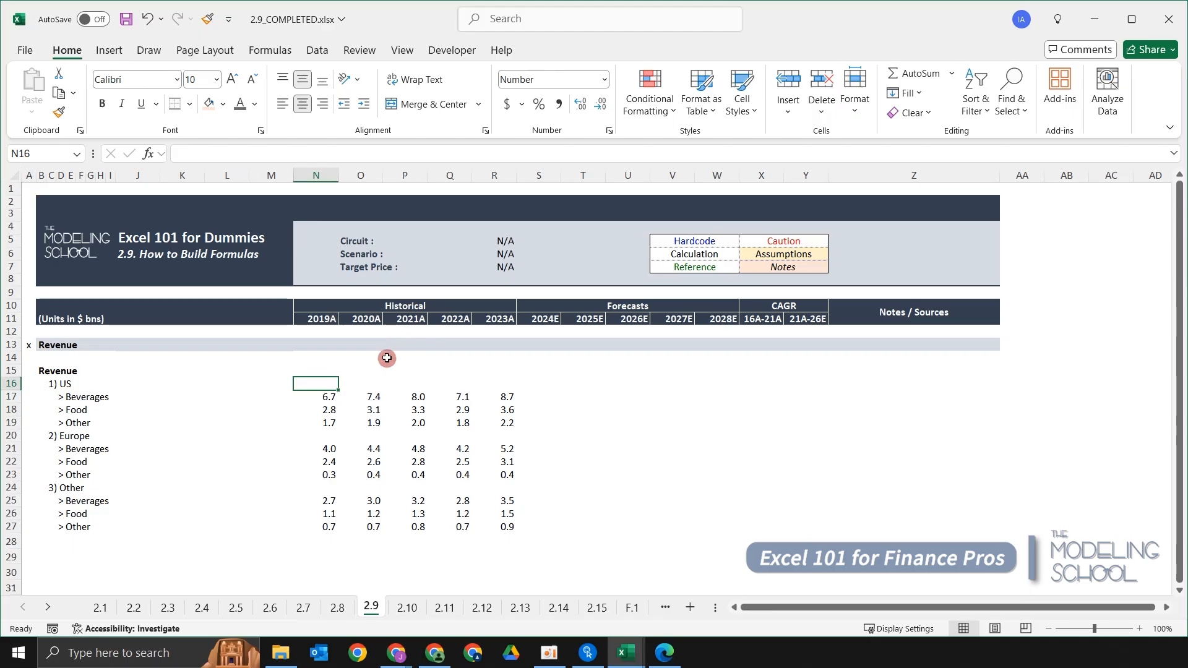
type("+")
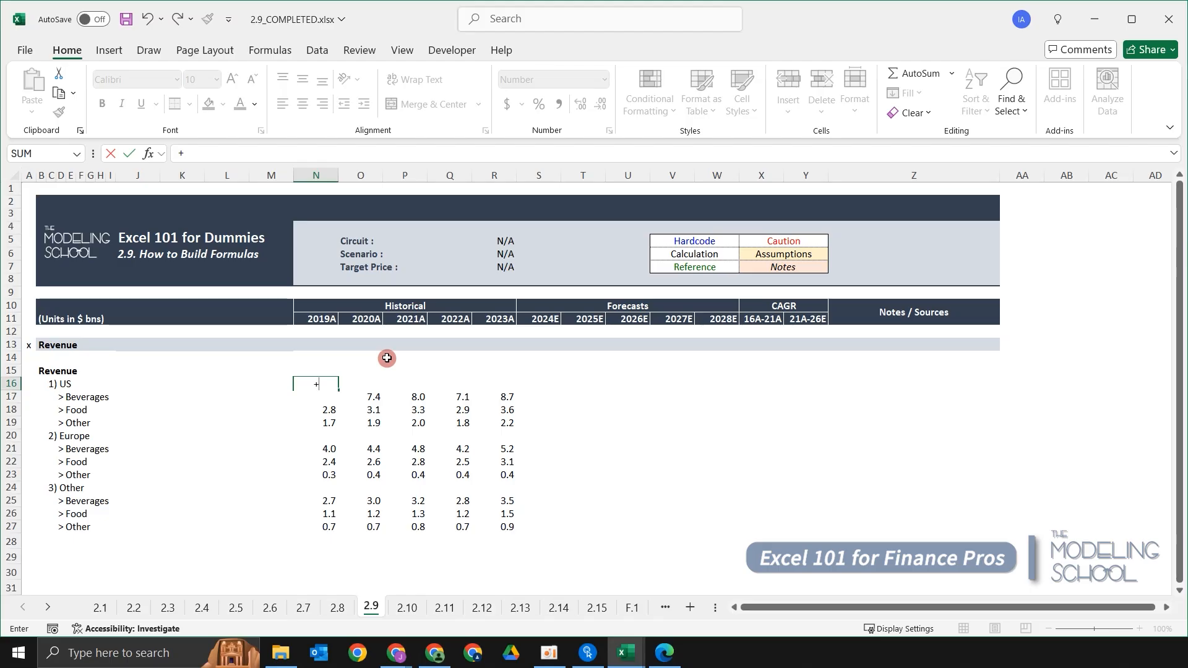
key("Escape")
type("=")
key("Escape")
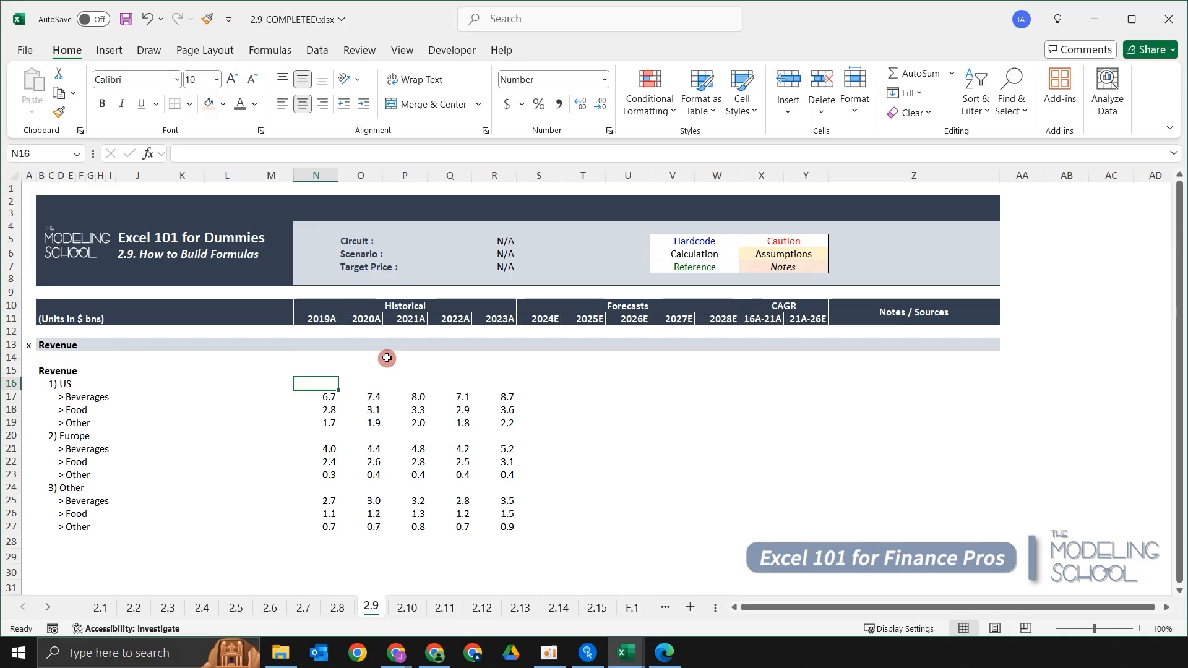
Enter +SUM(N17:N19) in the 2019A US total cell using function autocomplete.
type("+")
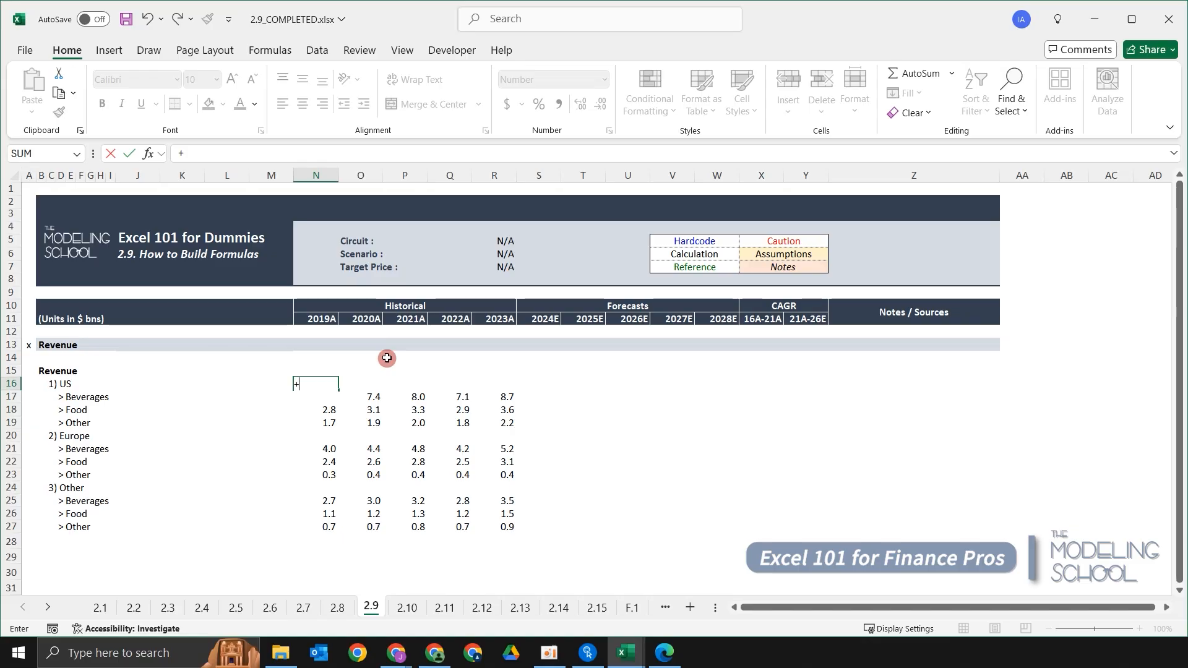
type("sum")
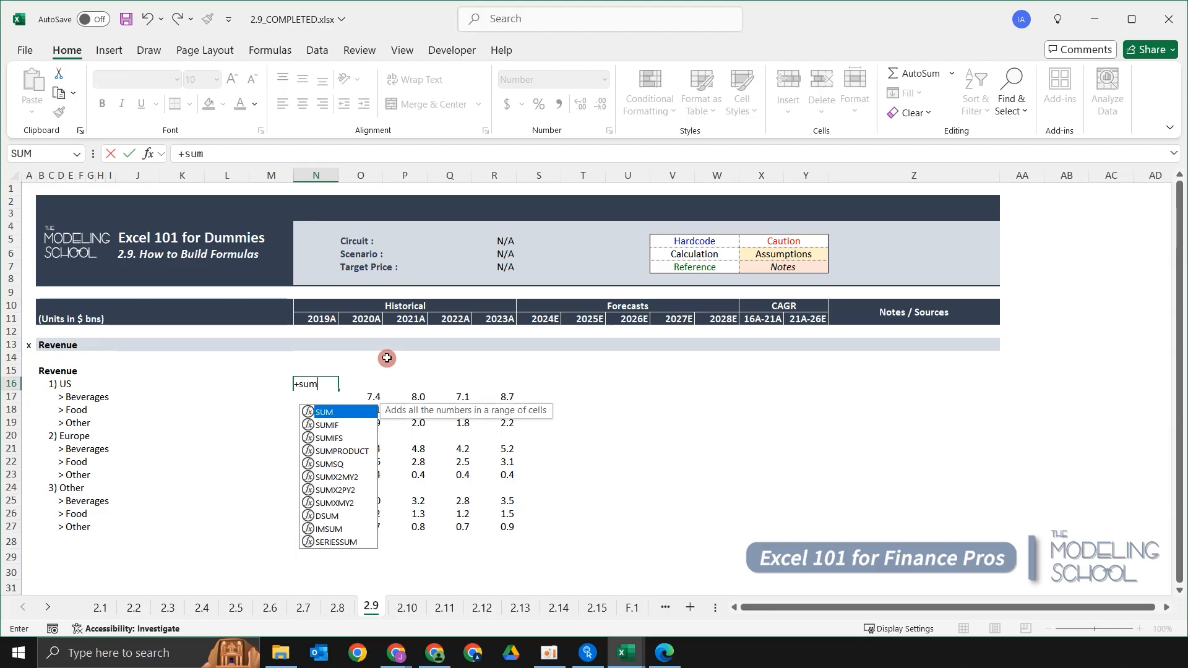
key("BackSpace")
key("BackSpace")
type("s")
key("BackSpace")
type("um")
key("BackSpace")
key("BackSpace")
type("um")
key("BackSpace")
type("m")
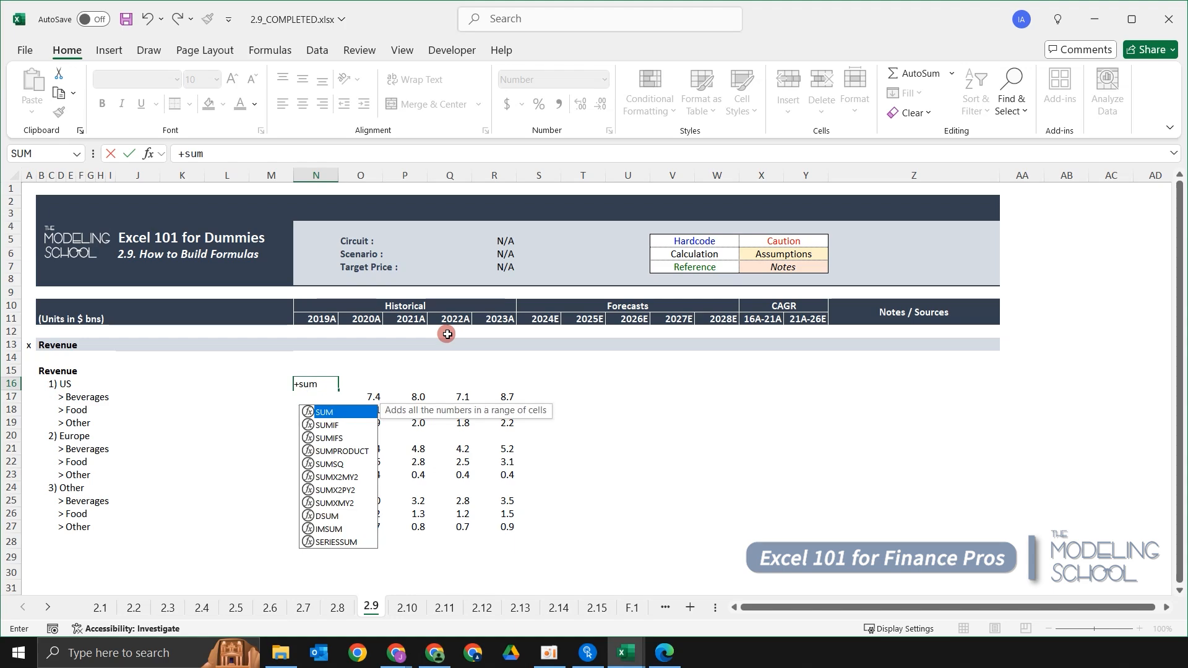
key("Tab")
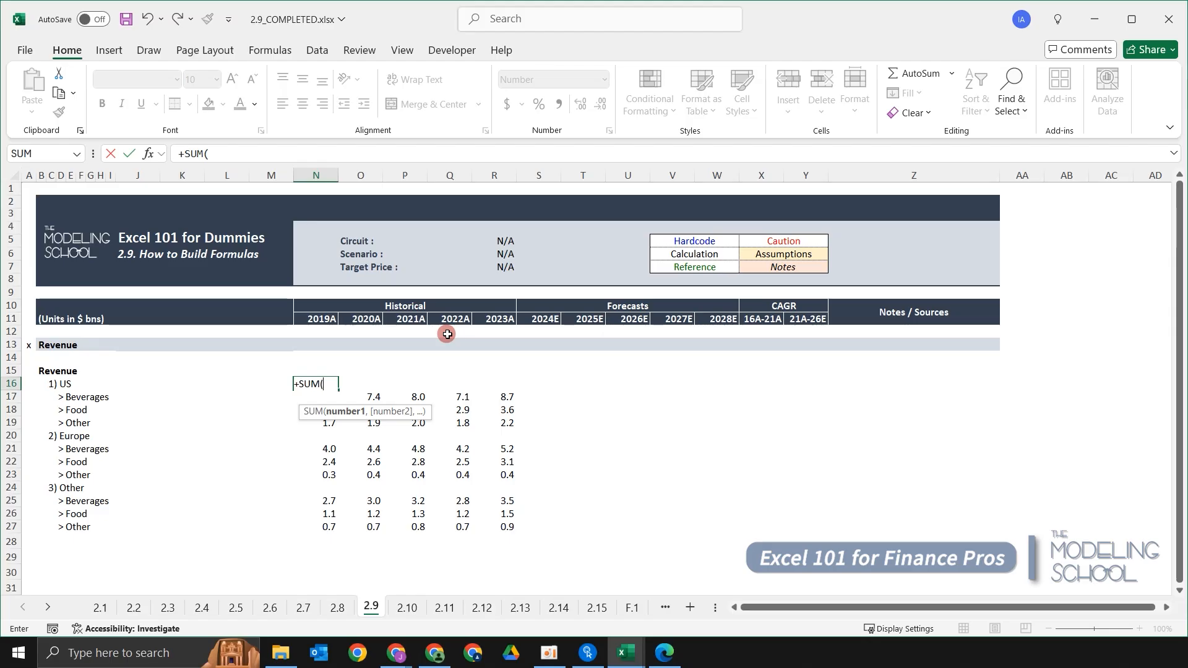
key("Down")
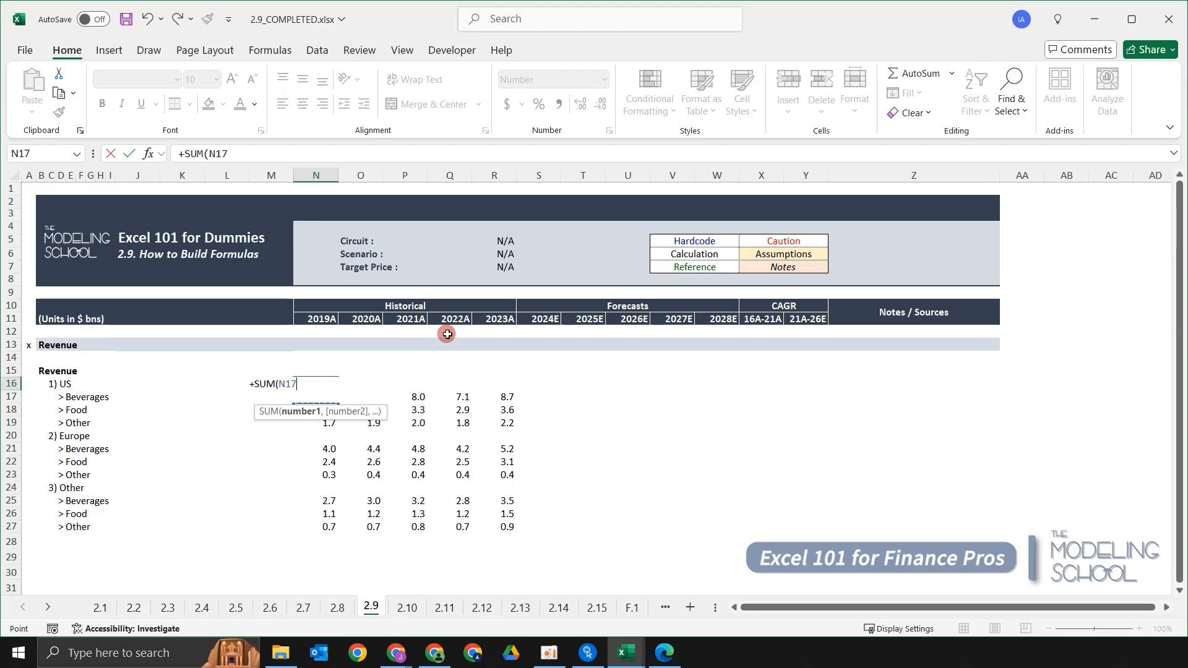
key("ctrl+shift+Down")
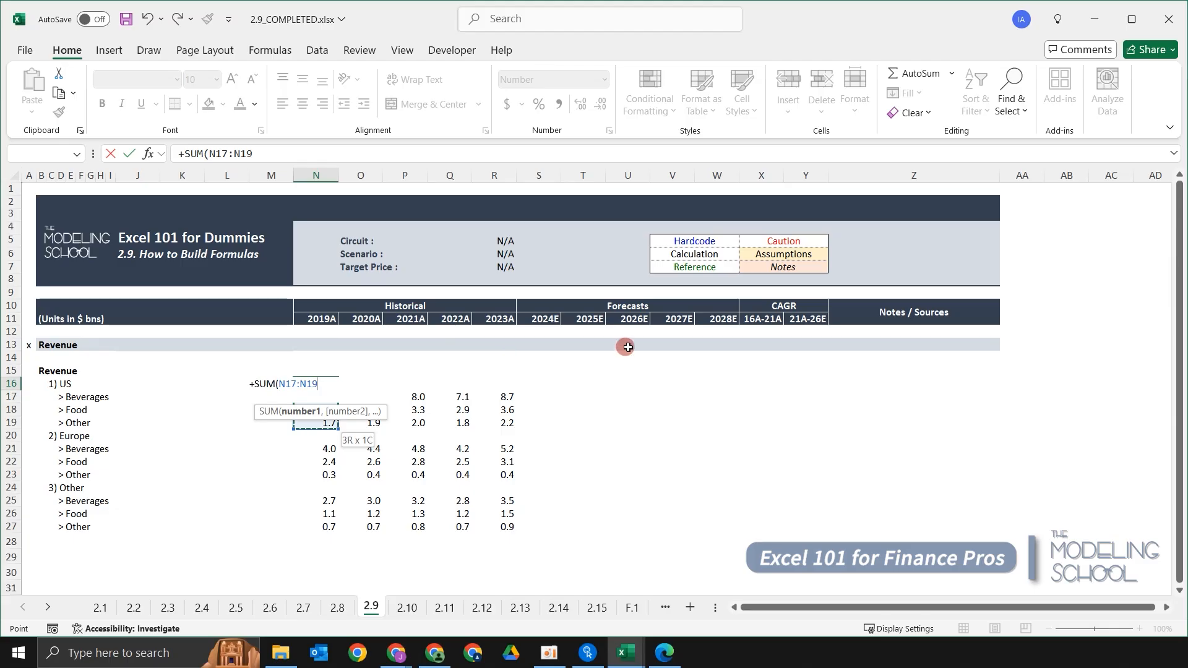
key("Return")
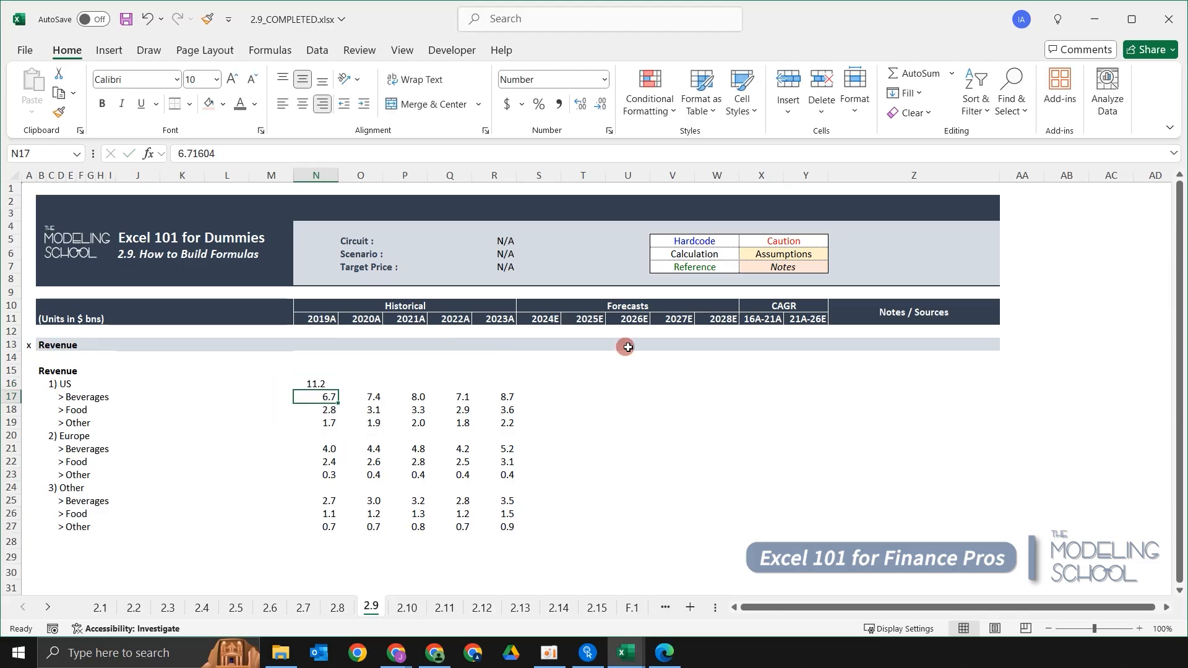
key("Up")
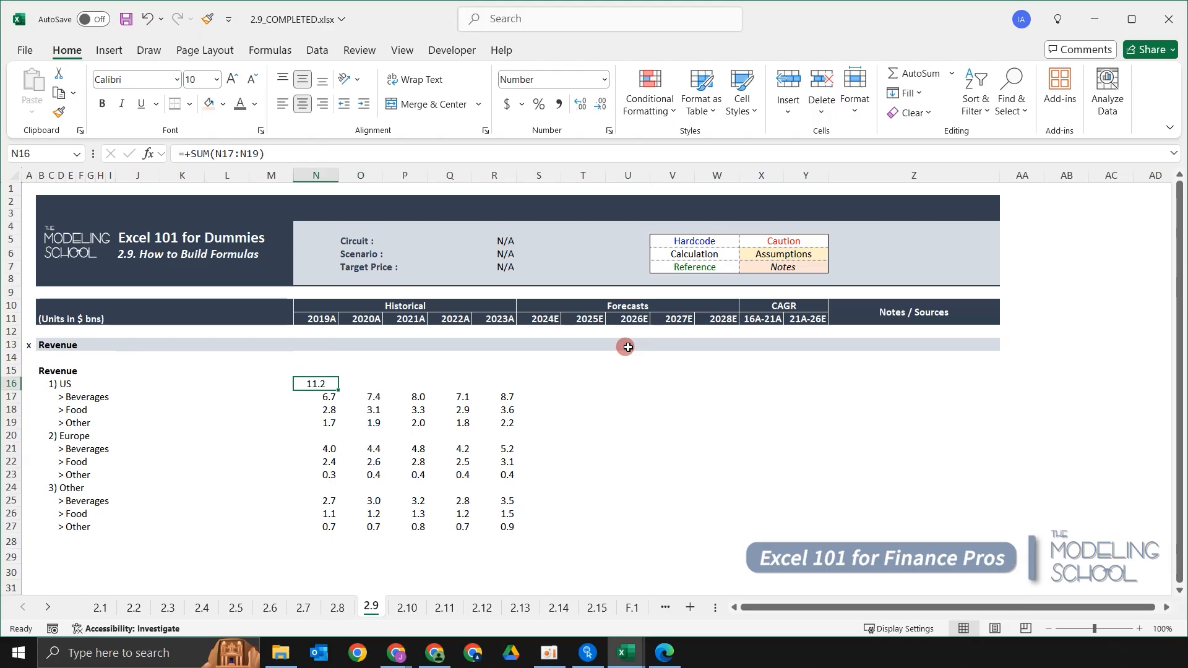
Try an AVERAGE of N17:N19 in the 2019A US total cell and undo it.
type("+")
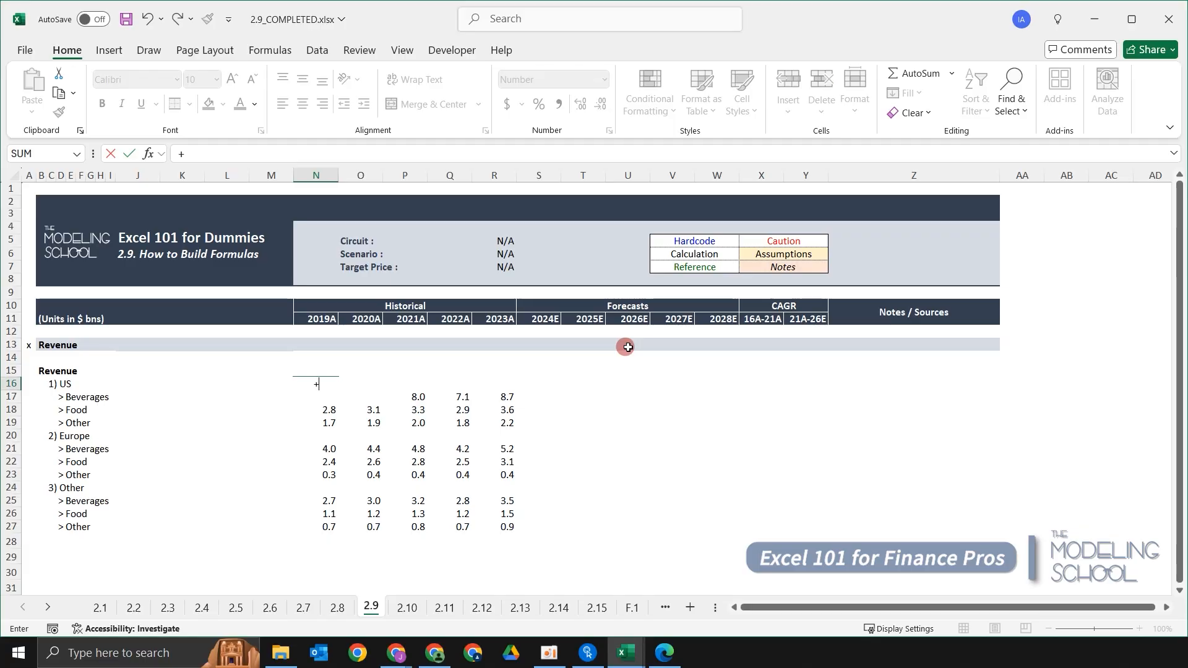
type("ave")
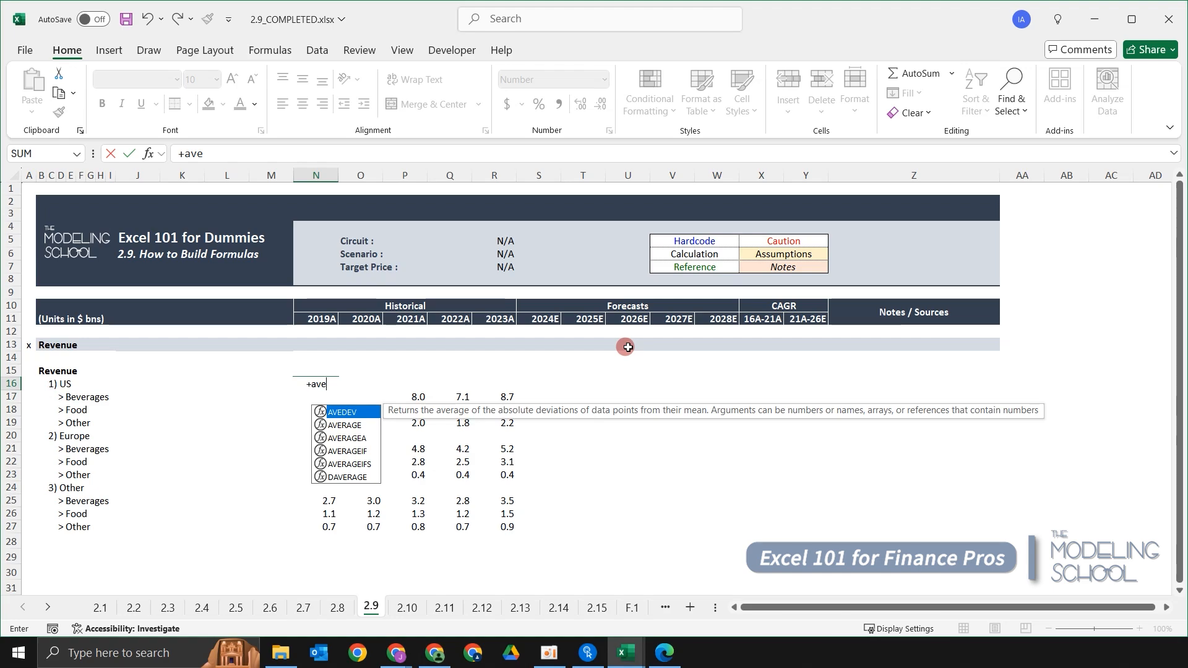
key("Down")
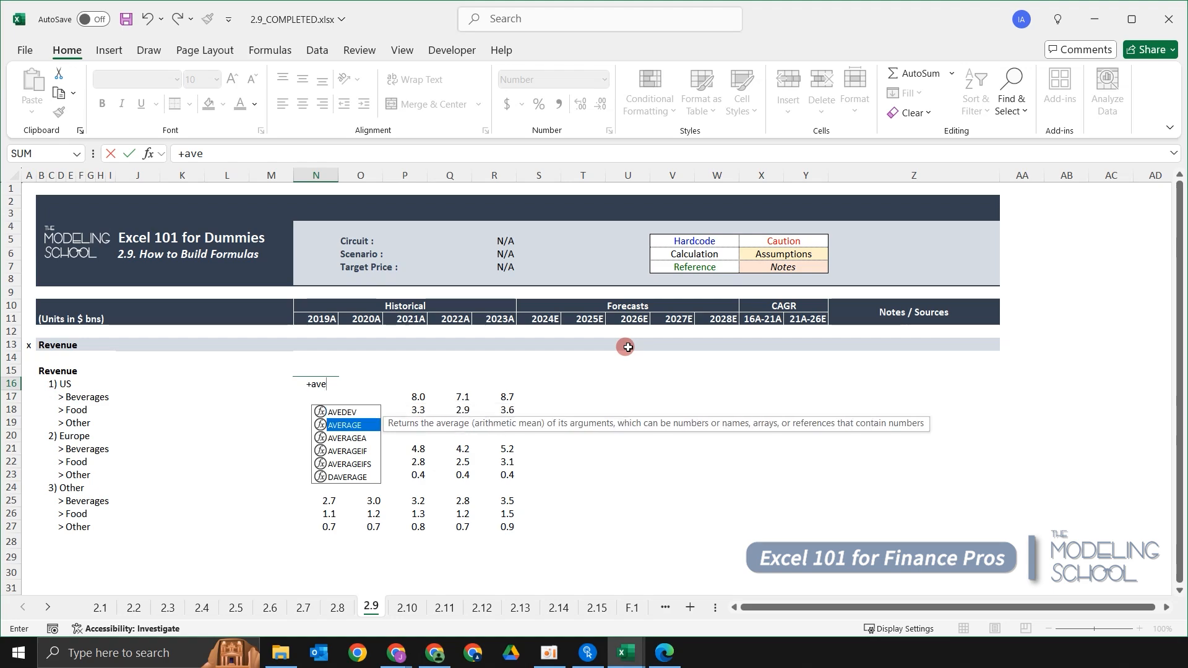
key("Tab")
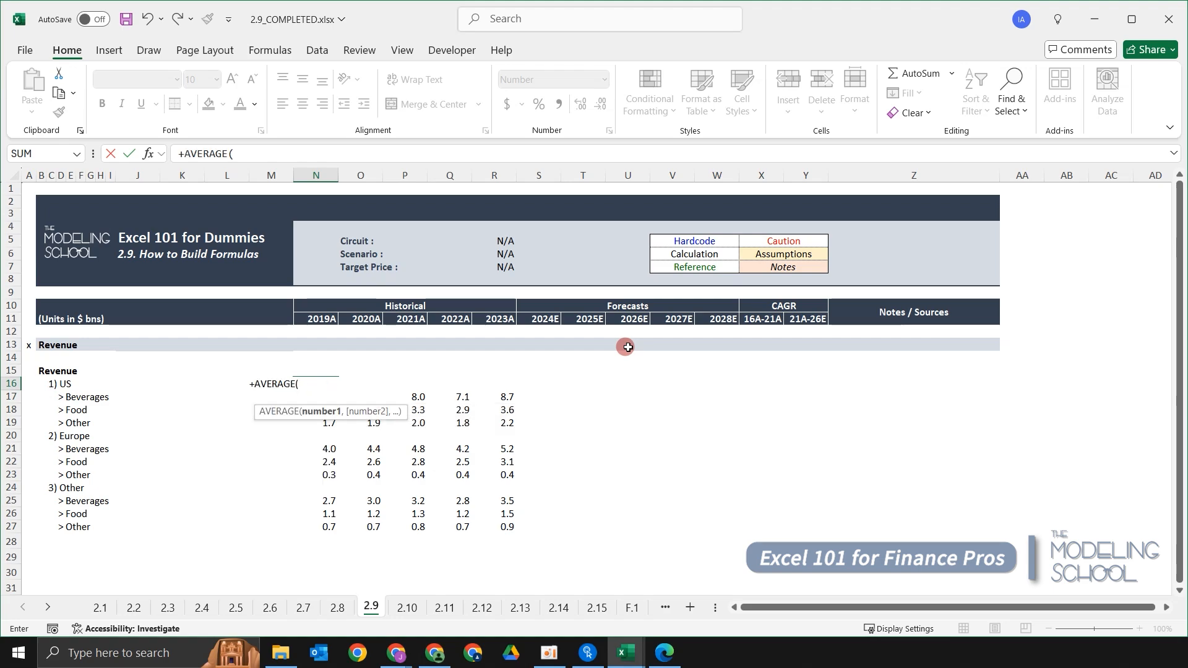
key("Down")
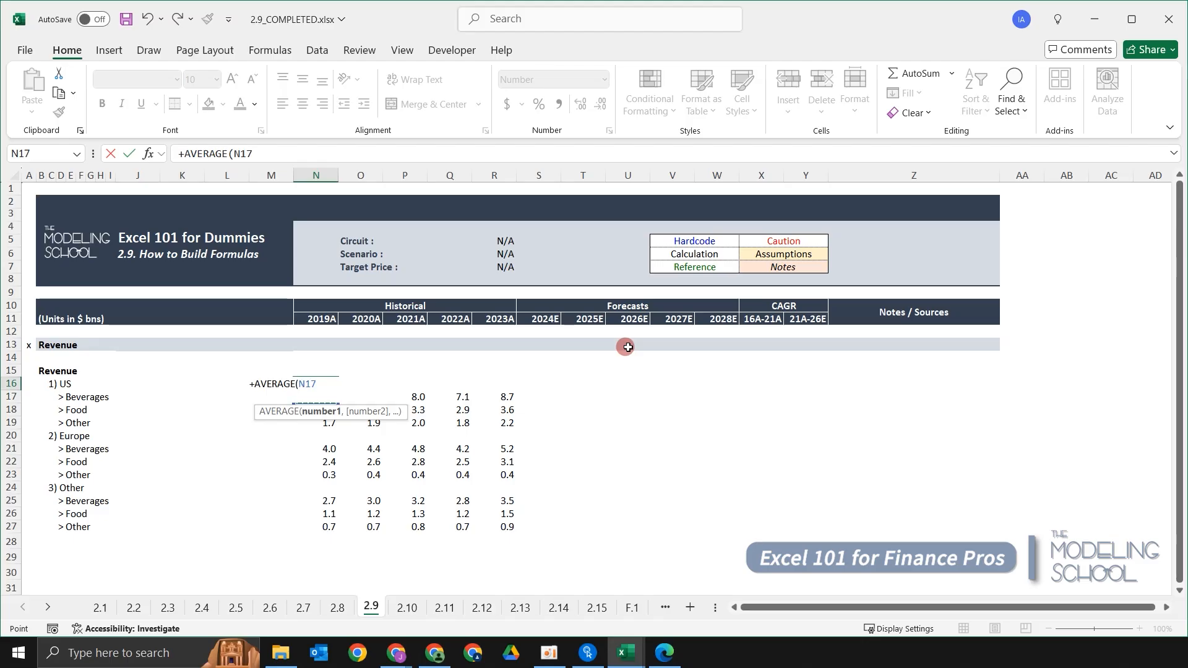
key("shift+Down")
key("shift+Down")
key("Return")
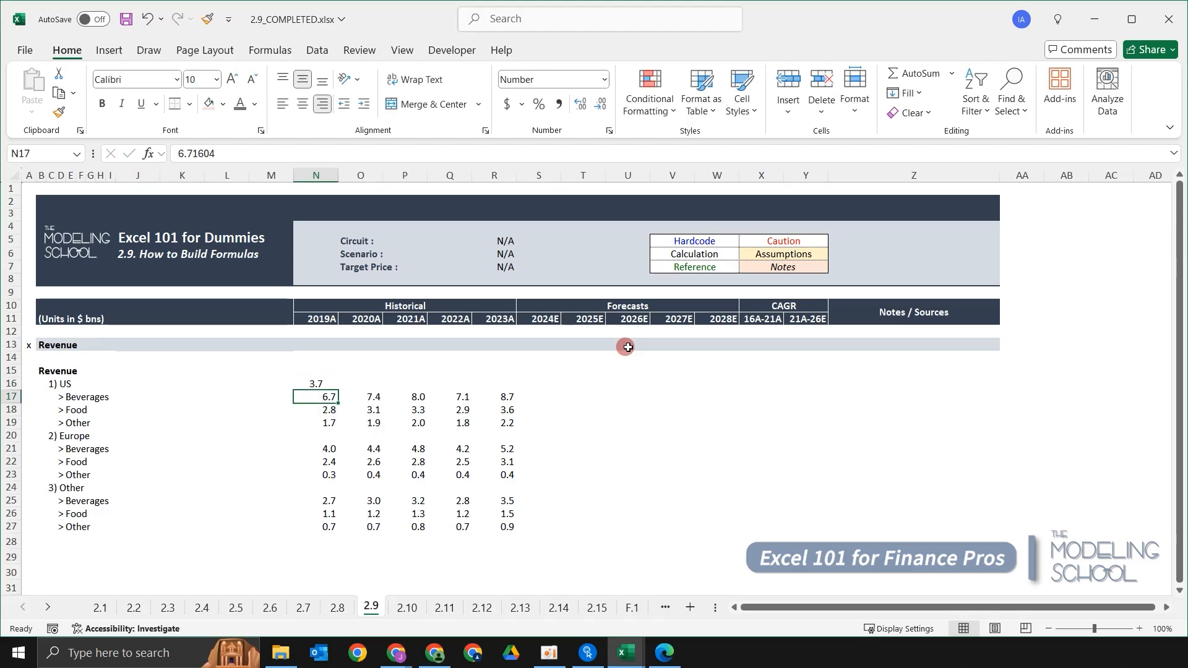
key("ctrl+z")
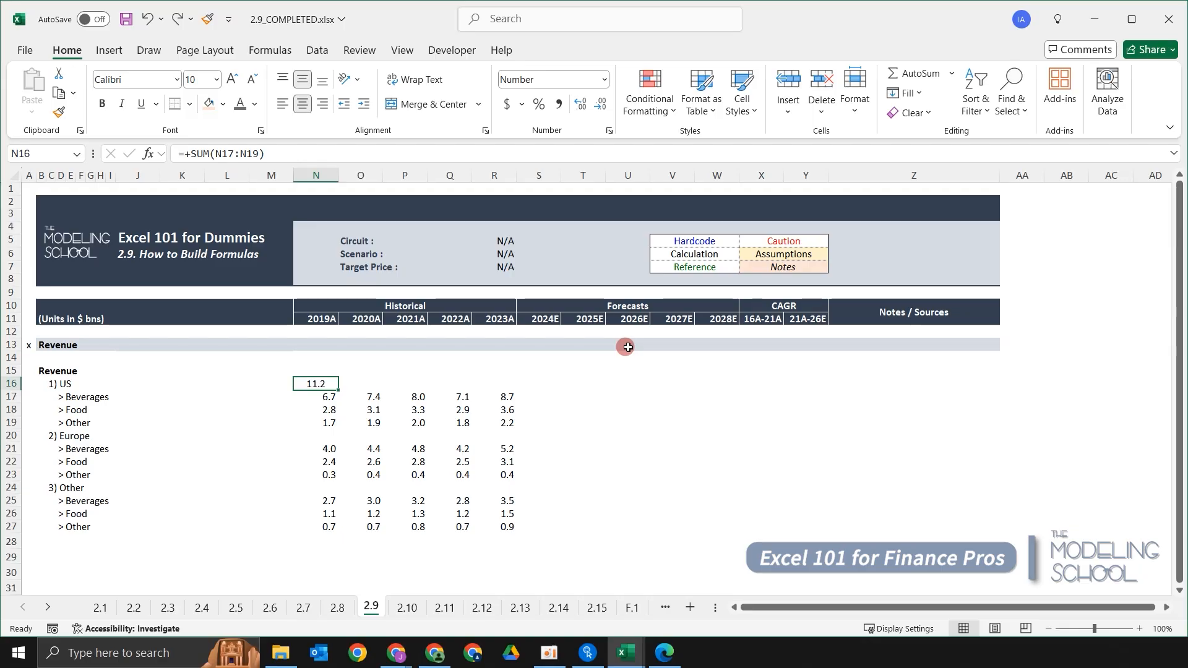
Clear the formula from the 2019A US total cell.
key("Down")
key("Up")
key("Up")
key("Down")
key("Right")
key("Left")
key("Left")
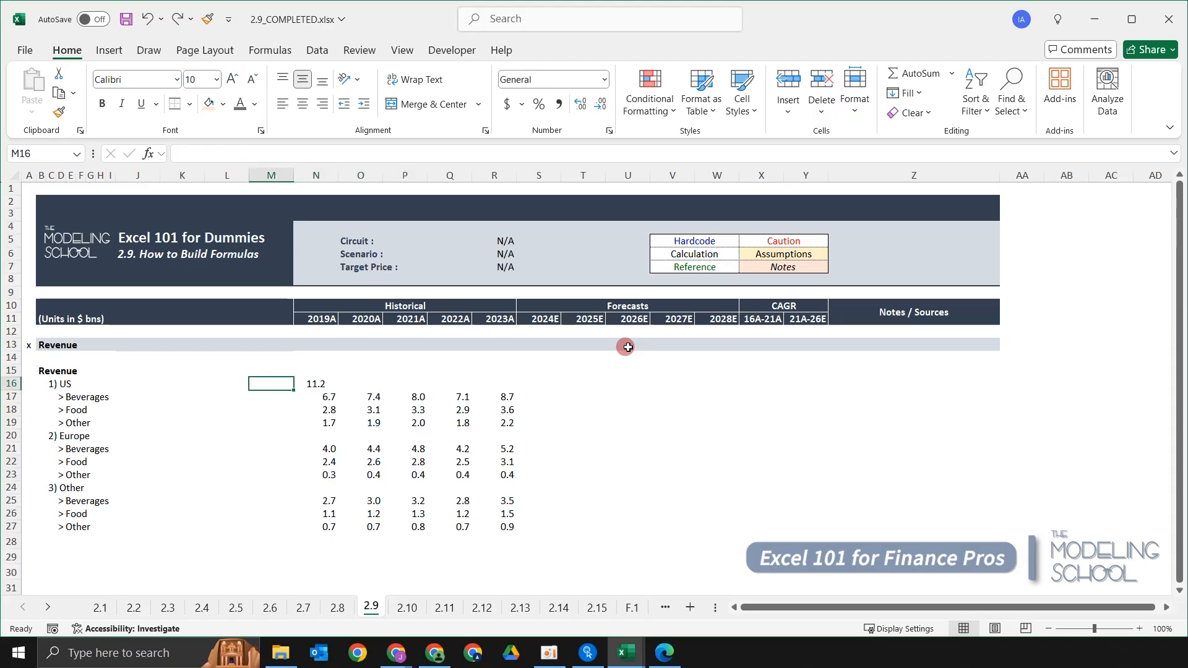
key("Right")
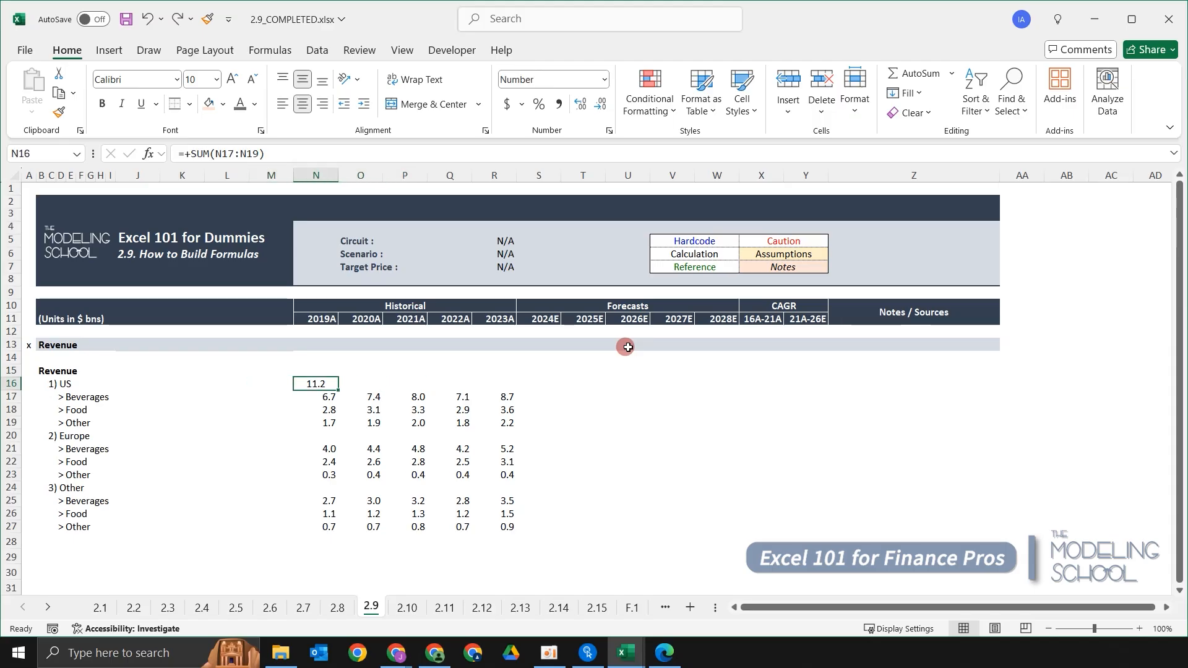
key("Delete")
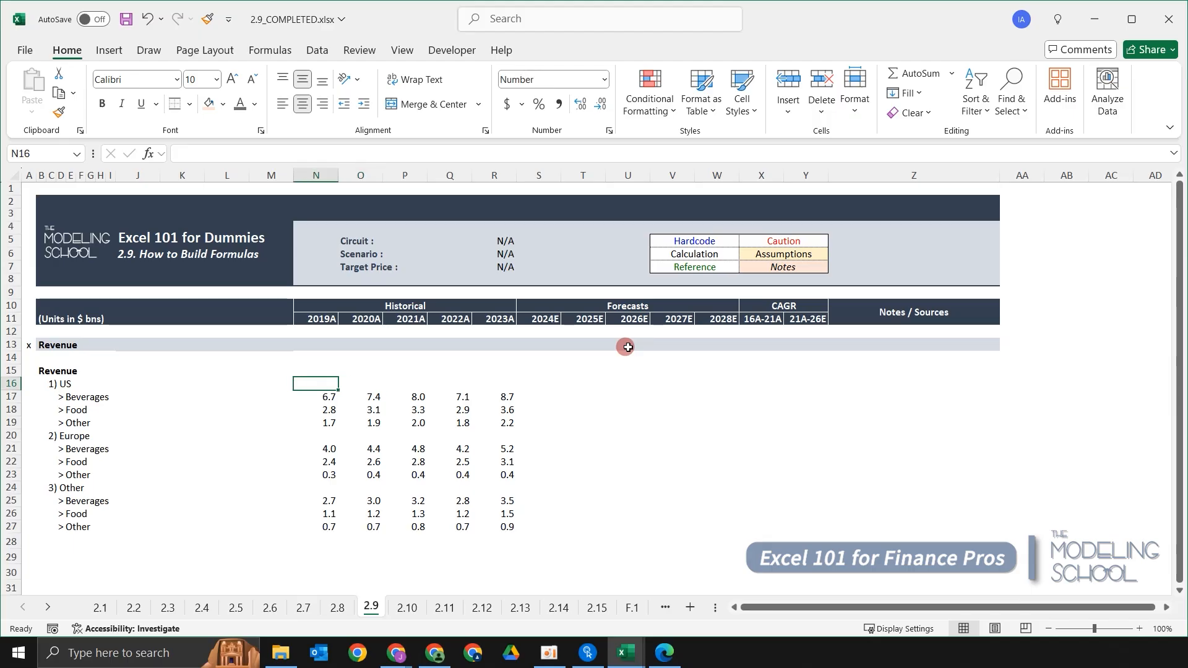
Enter +SUM(N17:N19) in the 2019A US total cell to add the three US sub-rows.
type("+sum")
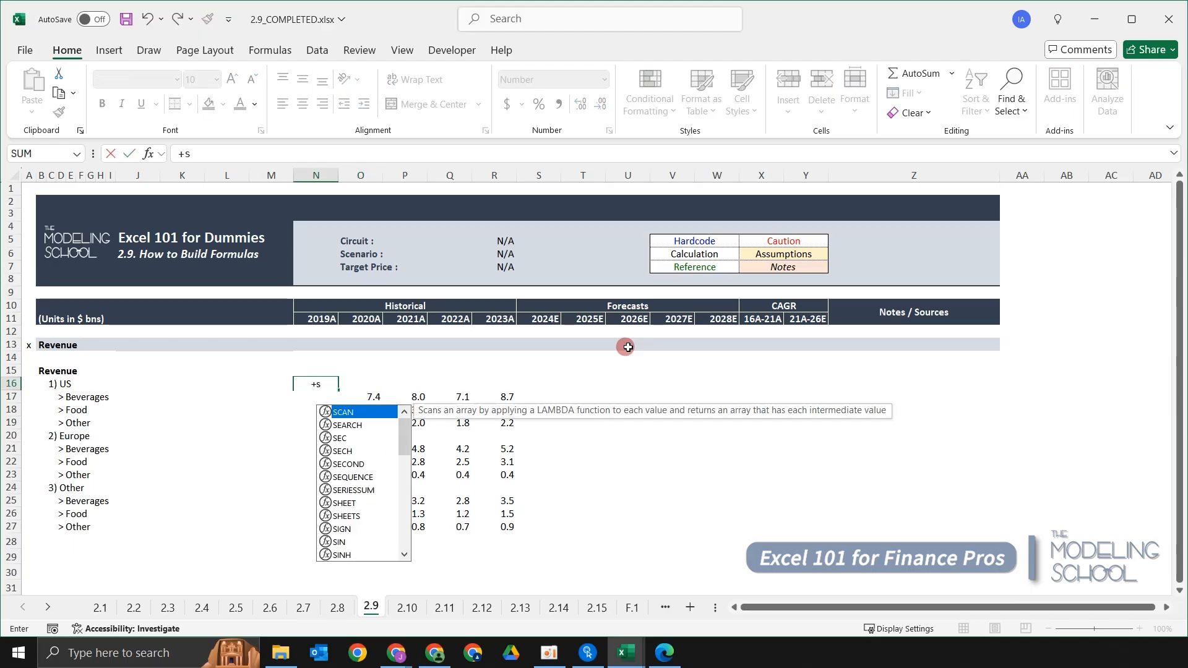
key("Tab")
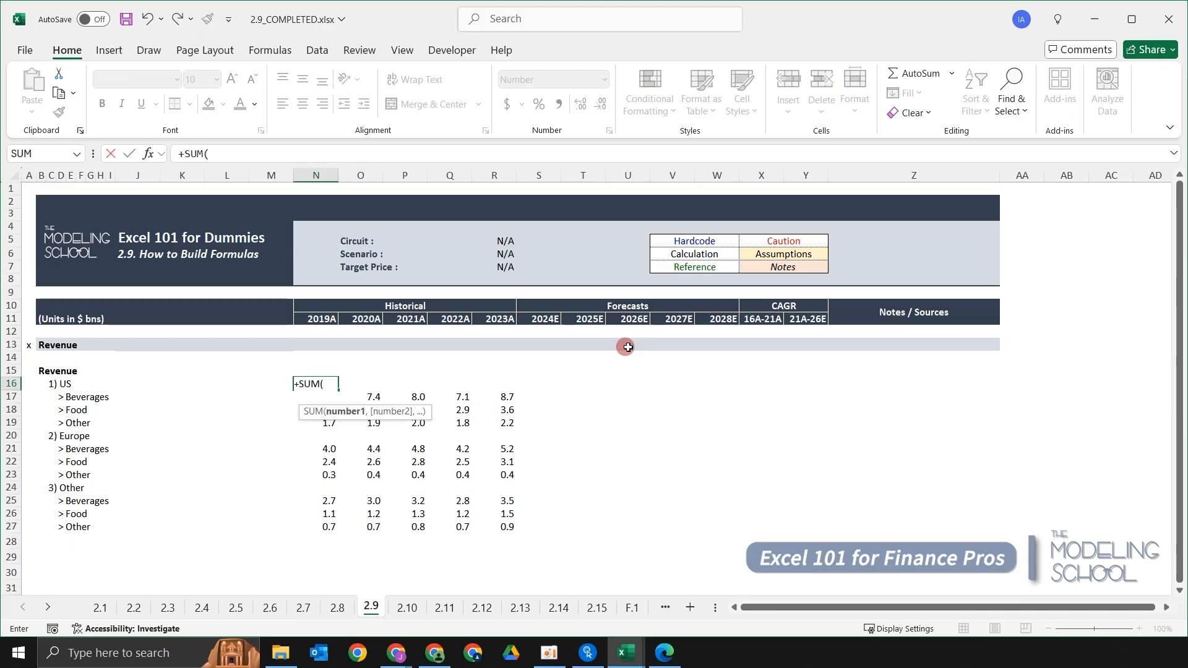
key("Down")
key("shift+Down")
key("shift+Down")
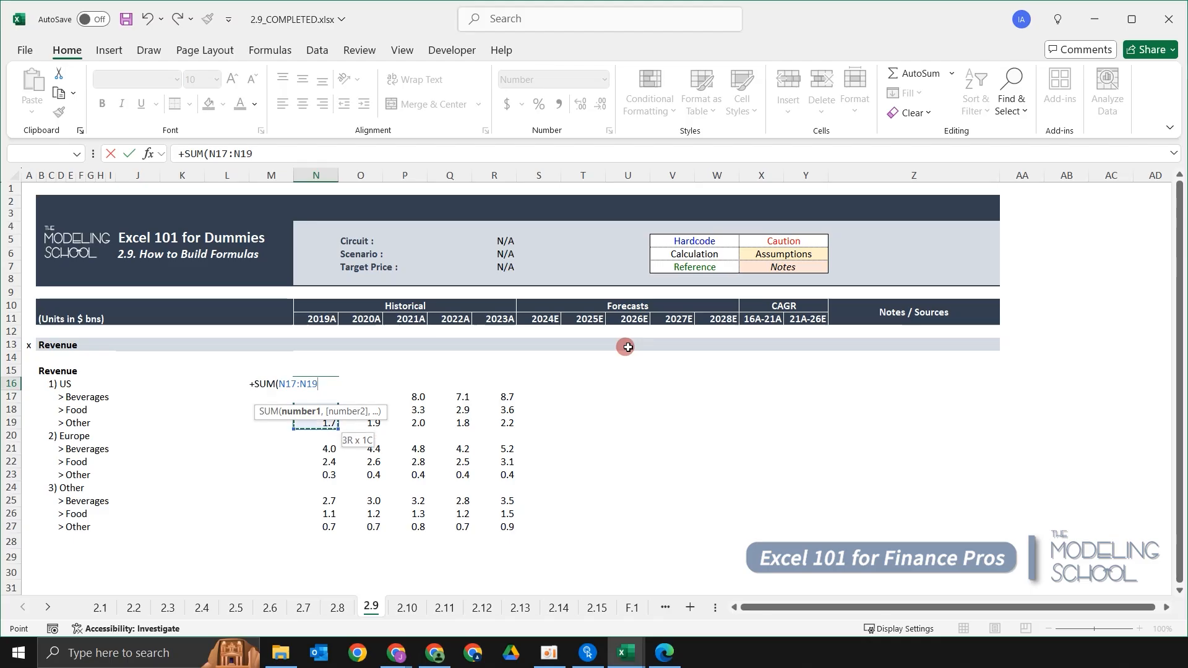
key("ctrl+Return")
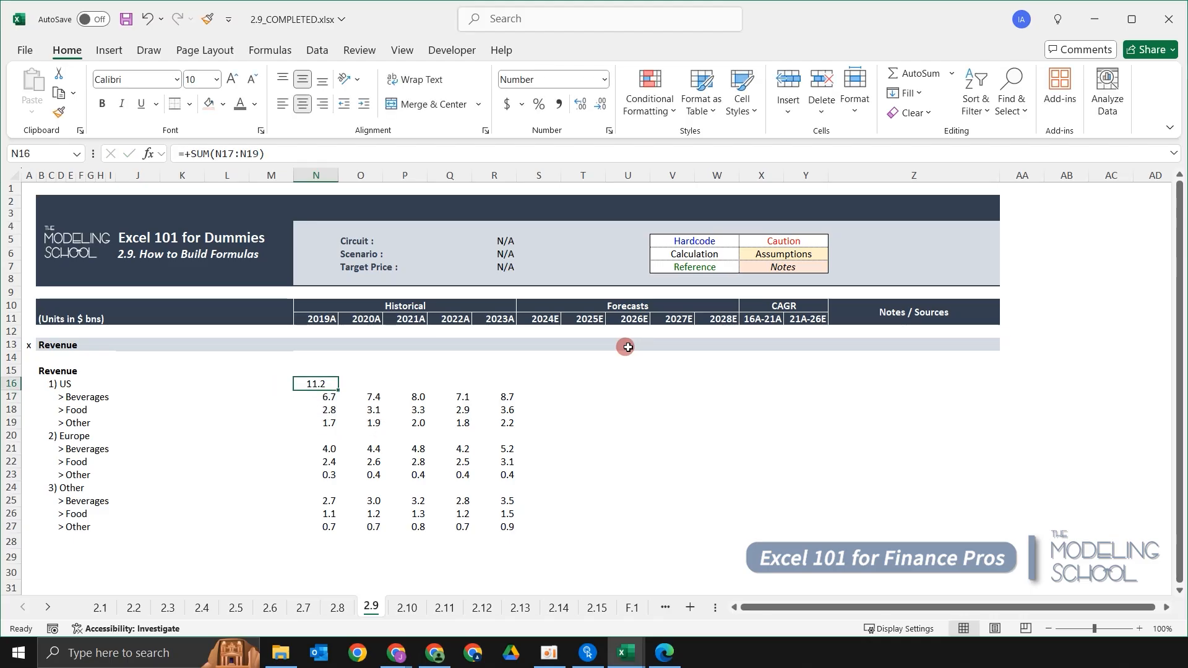
Copy the US total SUM formula from 2019A across to 2023A.
key("shift+Right")
key("shift+Right")
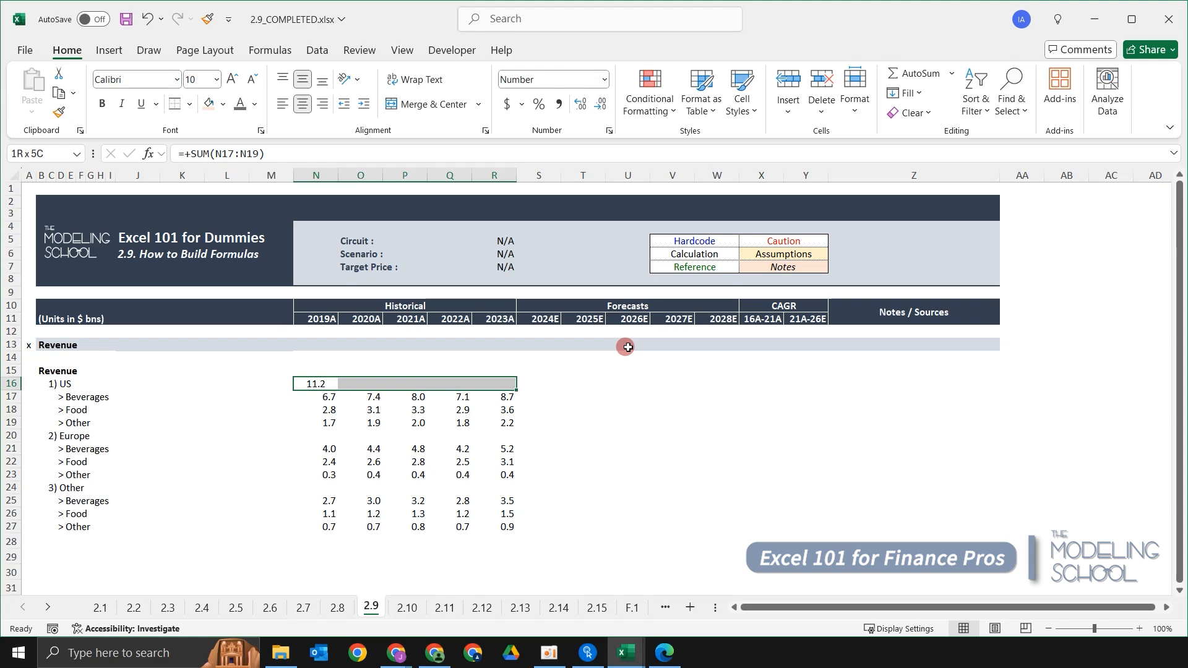
key("Up")
key("Down")
key("shift+Right")
key("shift+Right")
key("shift+Right")
key("shift+Right")
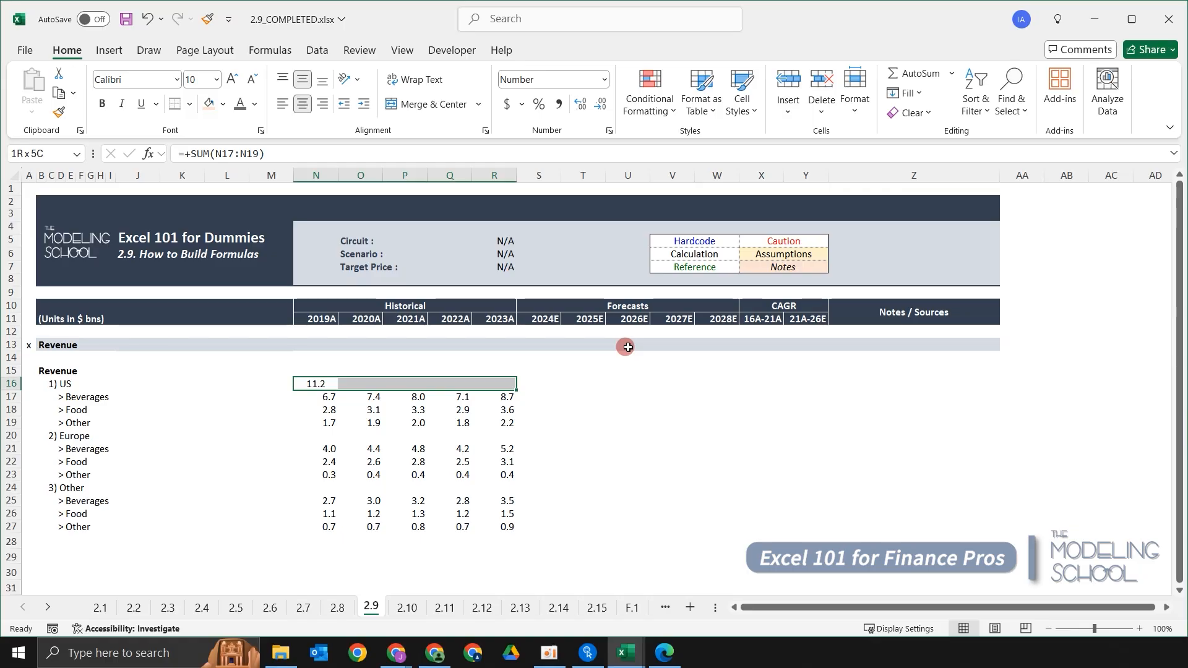
key("ctrl+r")
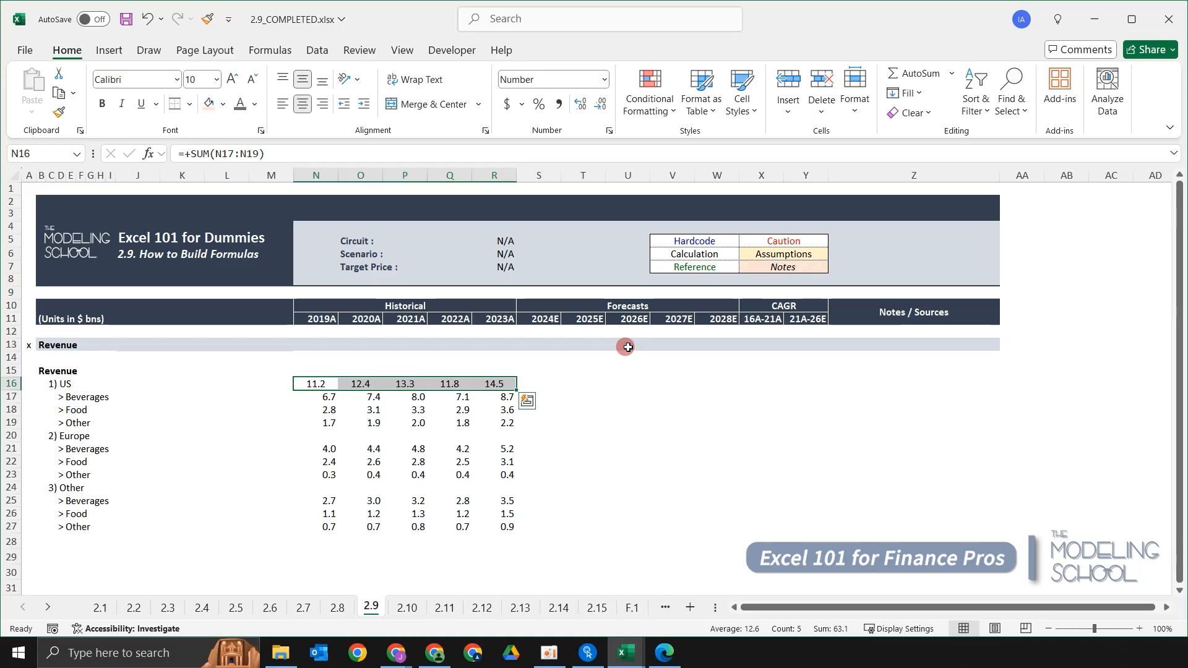
Inspect the copied US total formula in each year from 2020A to 2023A.
key("Right")
key("F2")
key("Escape")
key("Right")
key("F2")
key("Escape")
key("Right")
key("F2")
key("Escape")
key("Right")
key("F2")
key("Escape")
key("Left")
key("Left")
key("Left")
key("Left")
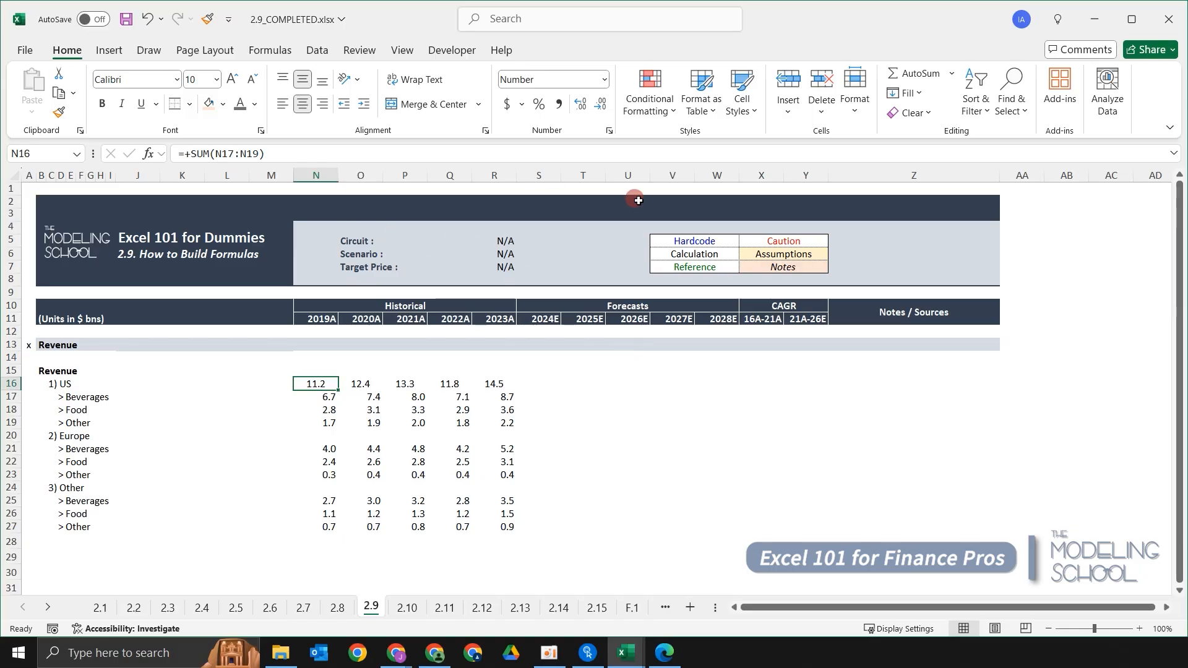
Right-align the US total row across 2019A to 2023A.
key("ctrl+shift+Right")
key("alt")
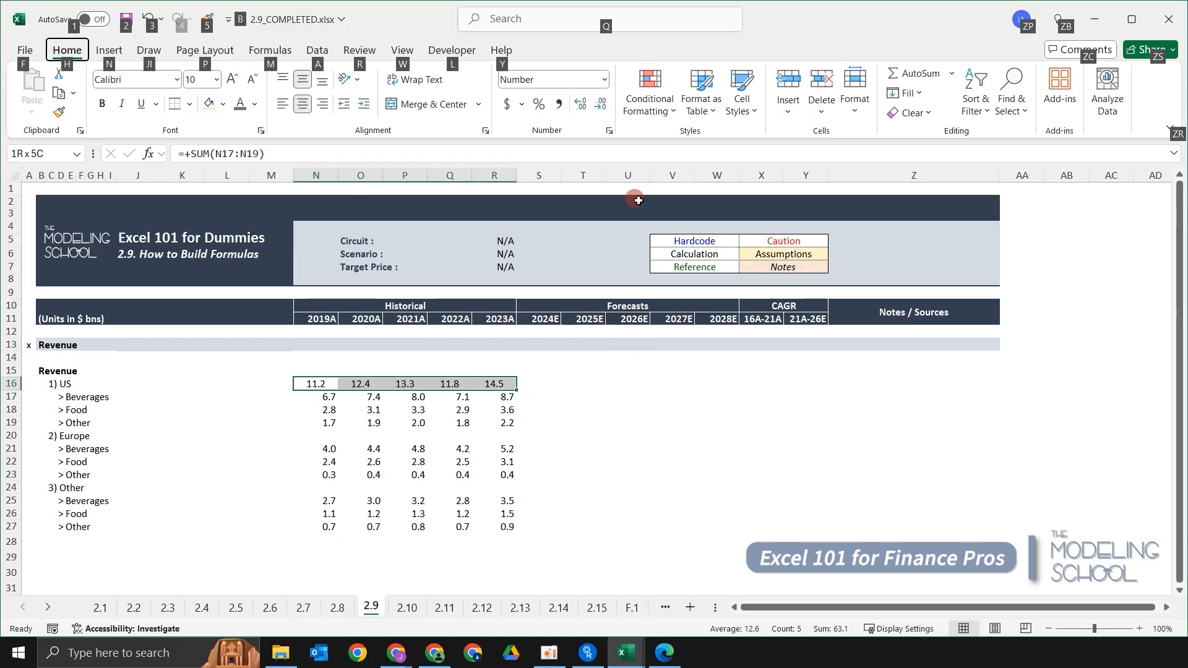
key("h")
key("a")
key("r")
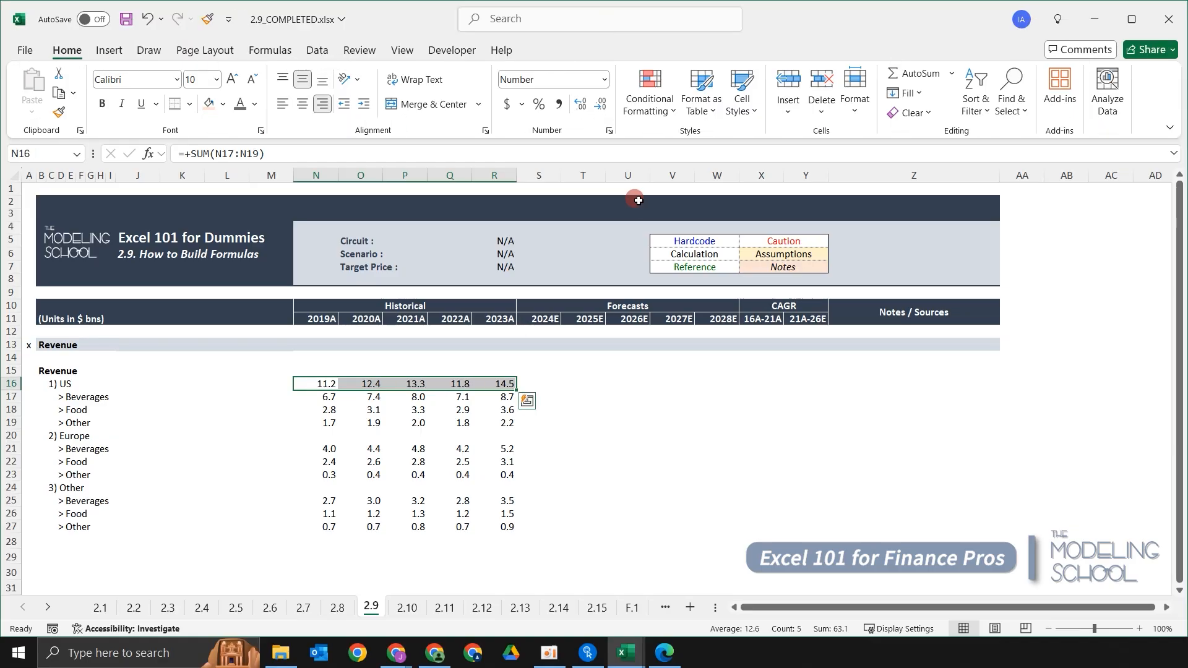
Enter +SUM(N21:N23) in the 2019A Europe total cell to add the three Europe sub-rows.
key("ctrl+shift+Left")
key("Right")
key("Right")
key("Right")
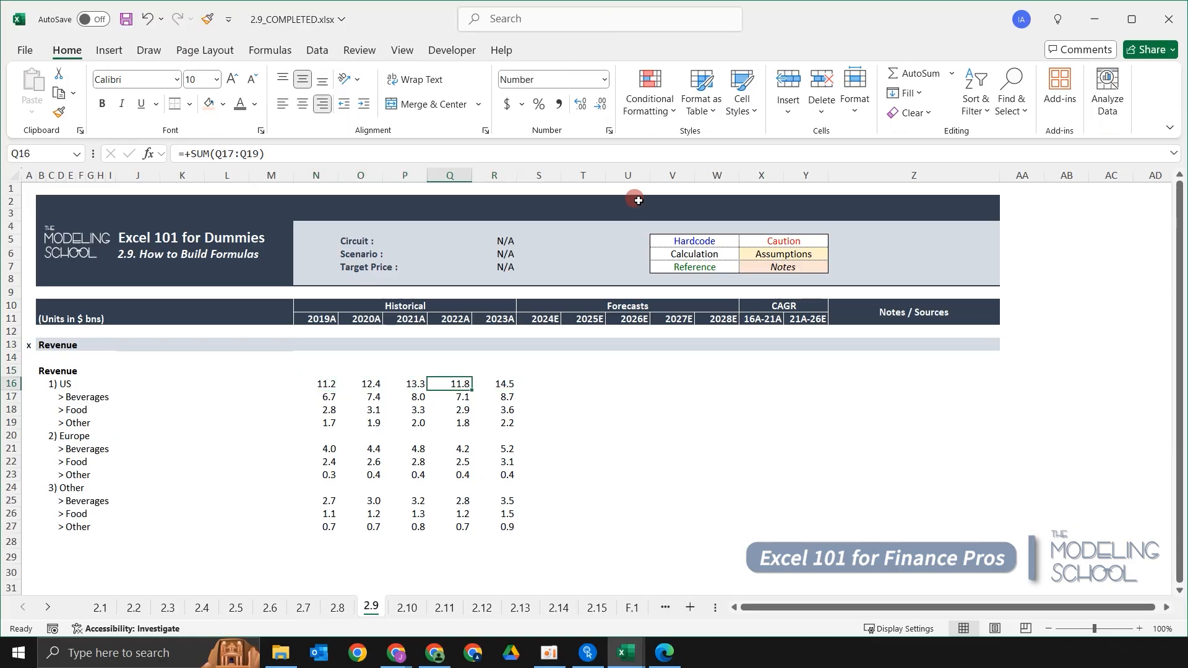
key("Left")
key("Left")
key("Left")
key("Left")
key("Down")
key("Down")
key("Down")
key("Down")
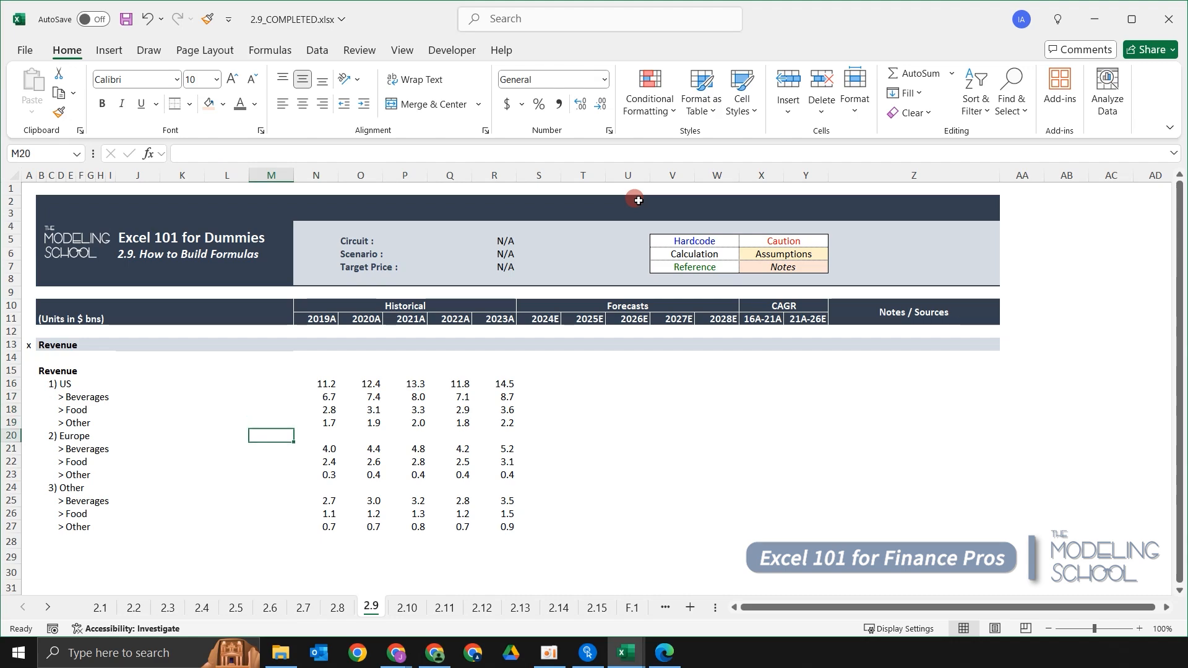
key("Right")
type("+sum")
key("Tab")
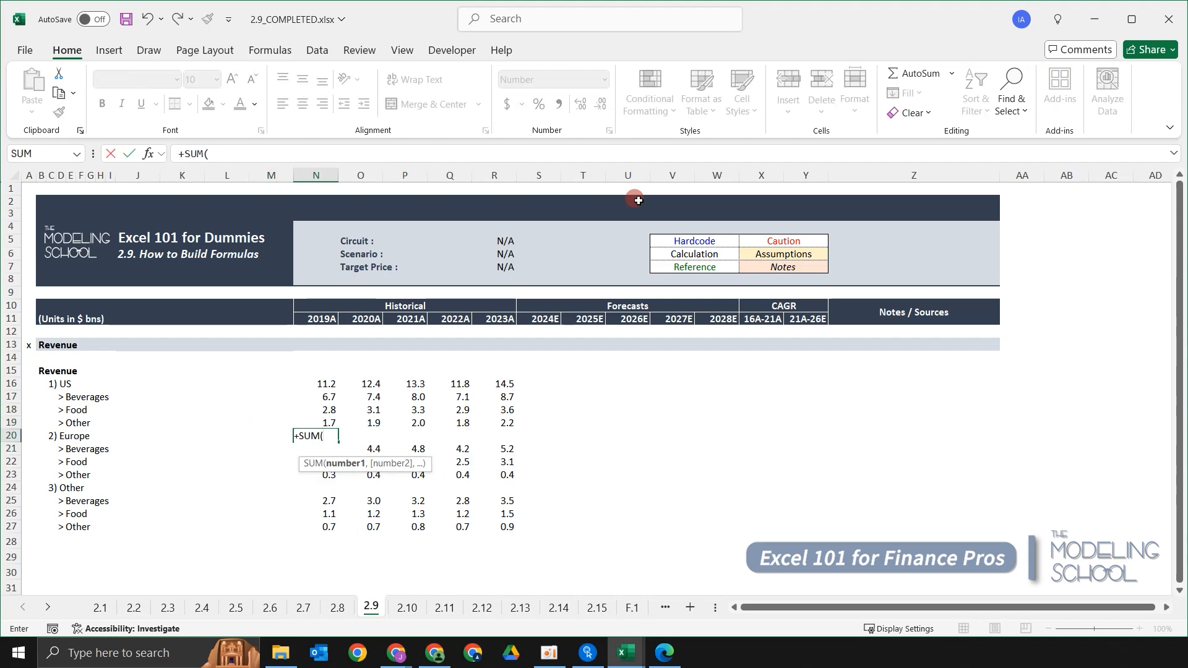
key("Down")
key("shift+Down")
key("shift+Down")
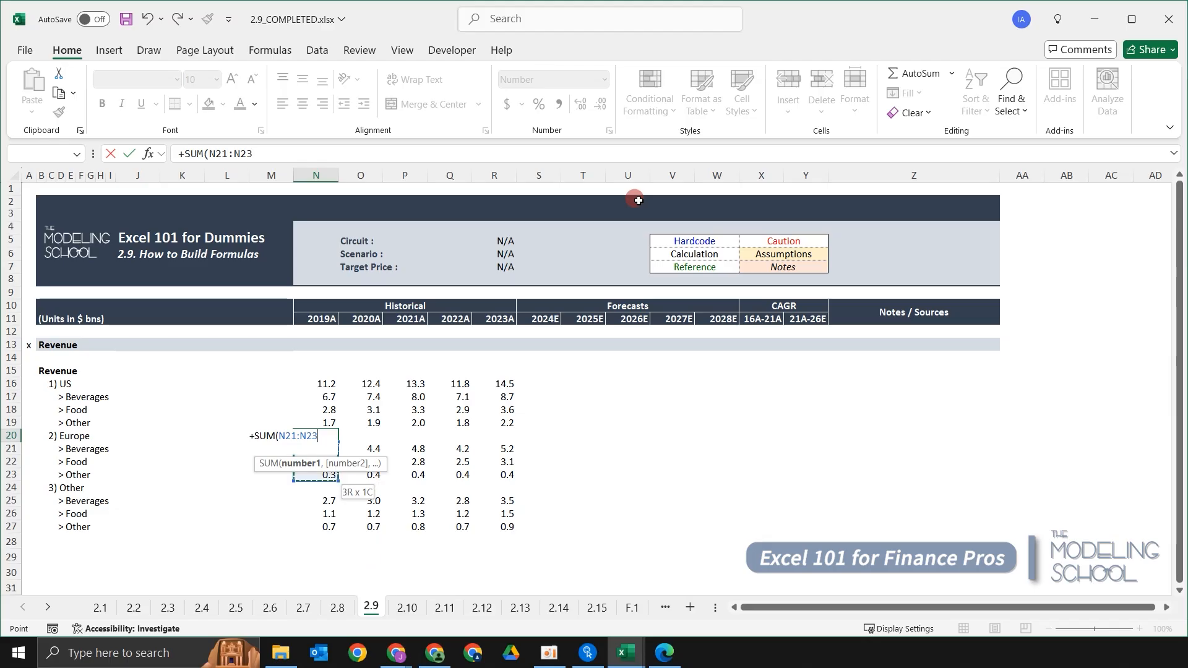
key("Return")
Copy the Europe total formula from 2019A across to 2023A.
key("Up")
key("shift+Right")
key("shift+Right")
key("shift+Right")
key("shift+Right")
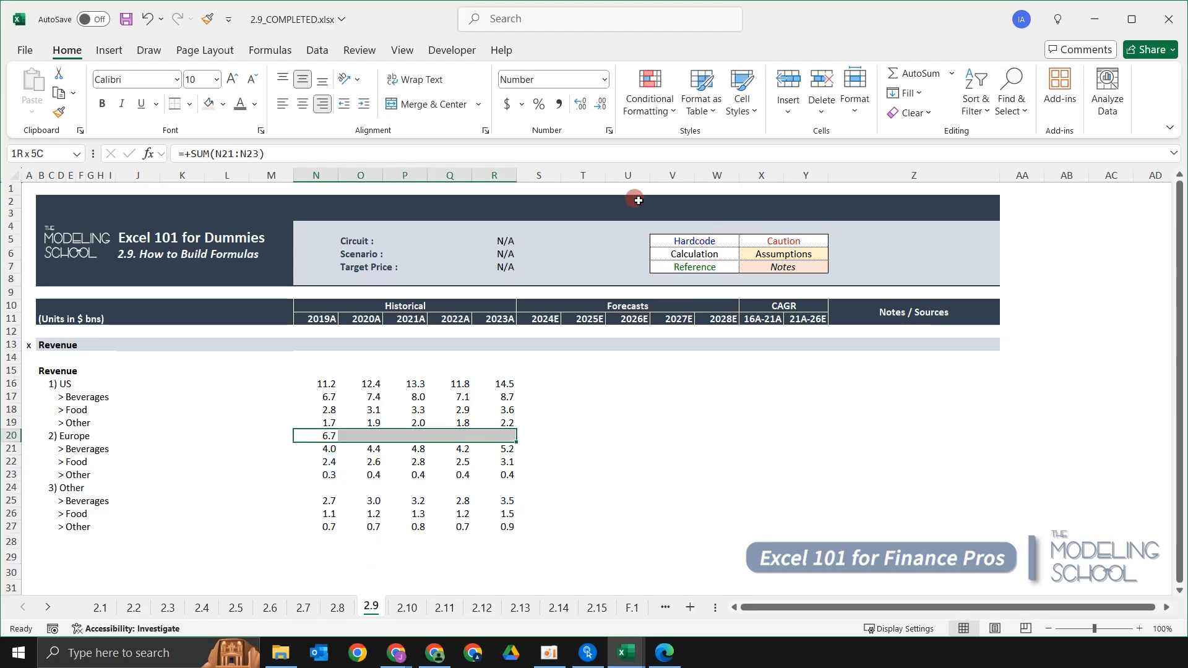
key("ctrl+r")
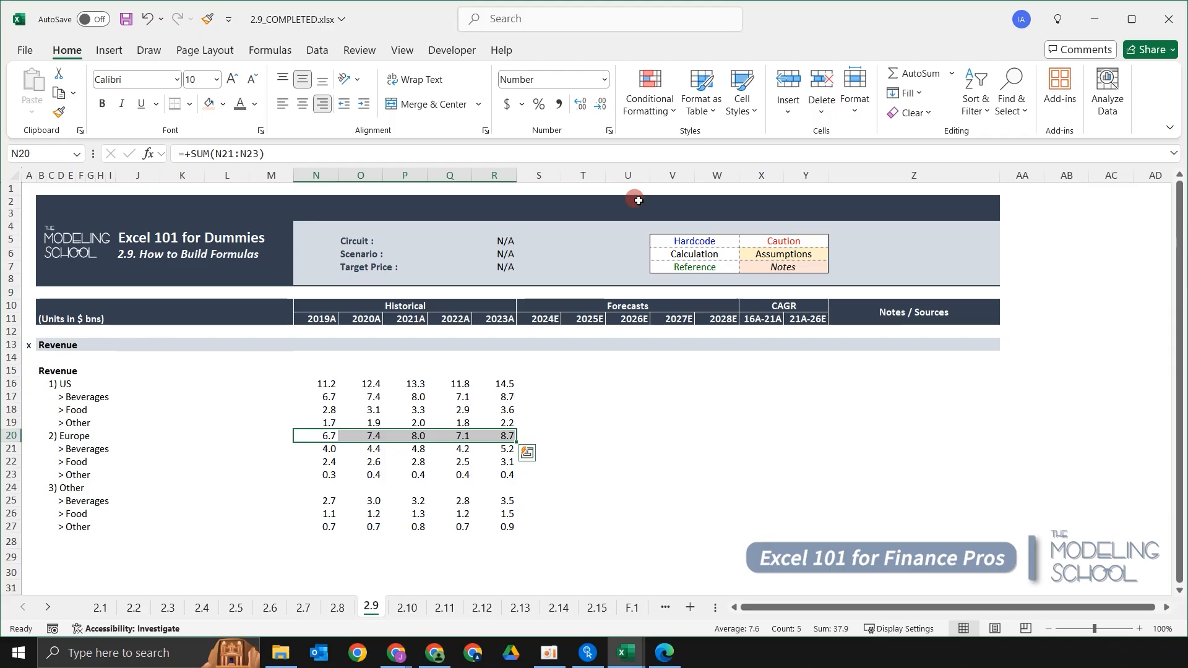
Enter +SUM(N25:N27) in the 2019A Other total cell to add its three sub-rows.
key("Down")
key("Down")
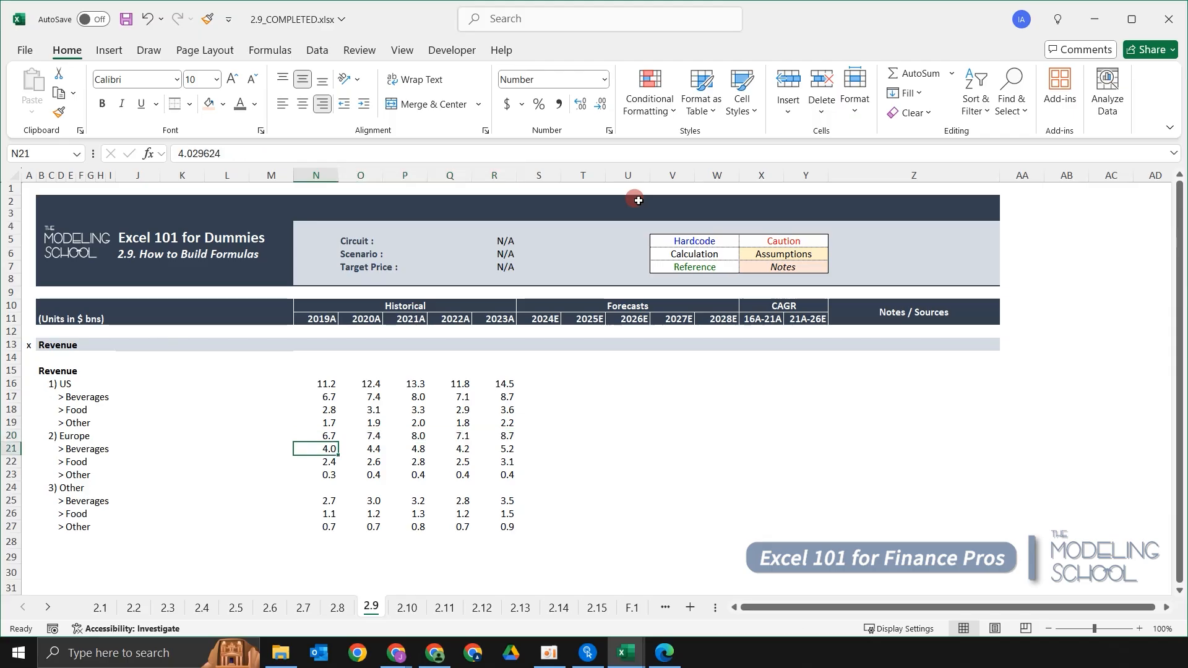
key("Down")
key("Down")
type("+sum")
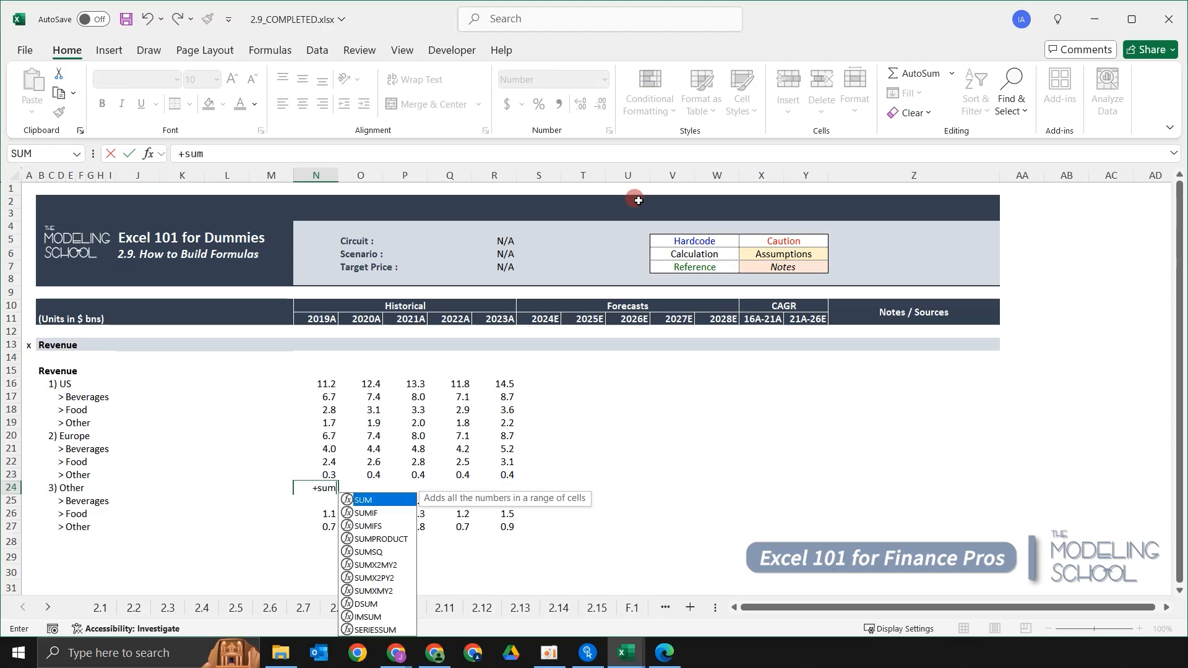
key("Tab")
key("Down")
key("shift+Down")
key("shift+Down")
key("ctrl+Return")
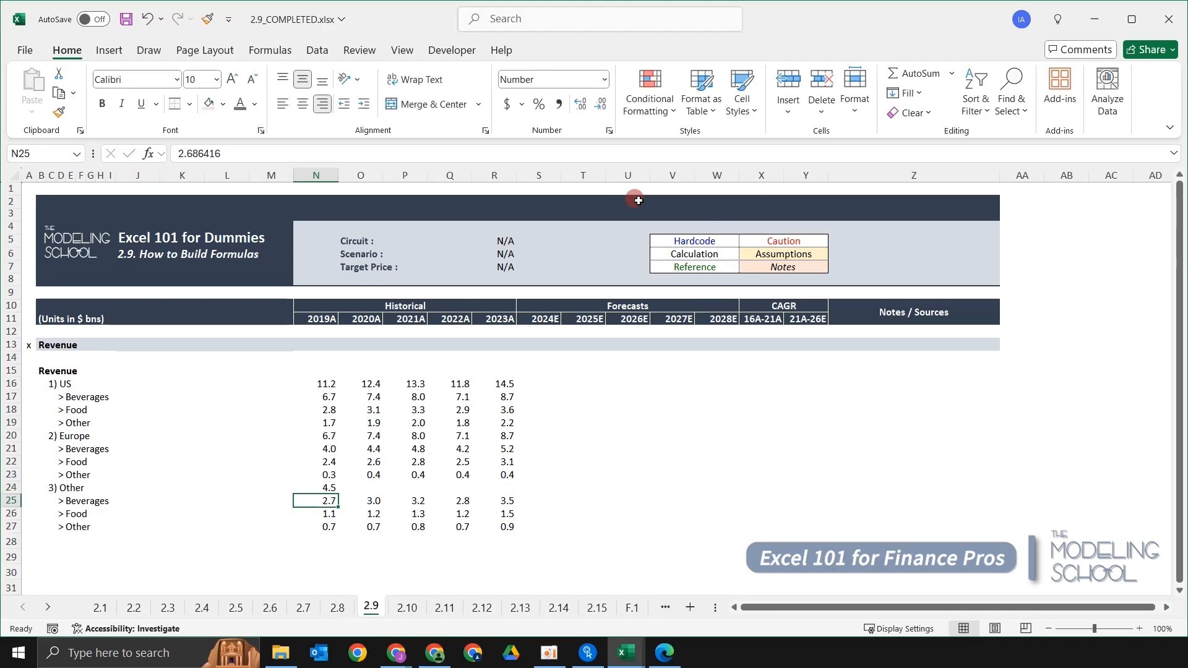
Copy the Other total formula from 2019A across to 2023A.
key("shift+Right")
key("shift+Right")
key("shift+Right")
key("shift+Right")
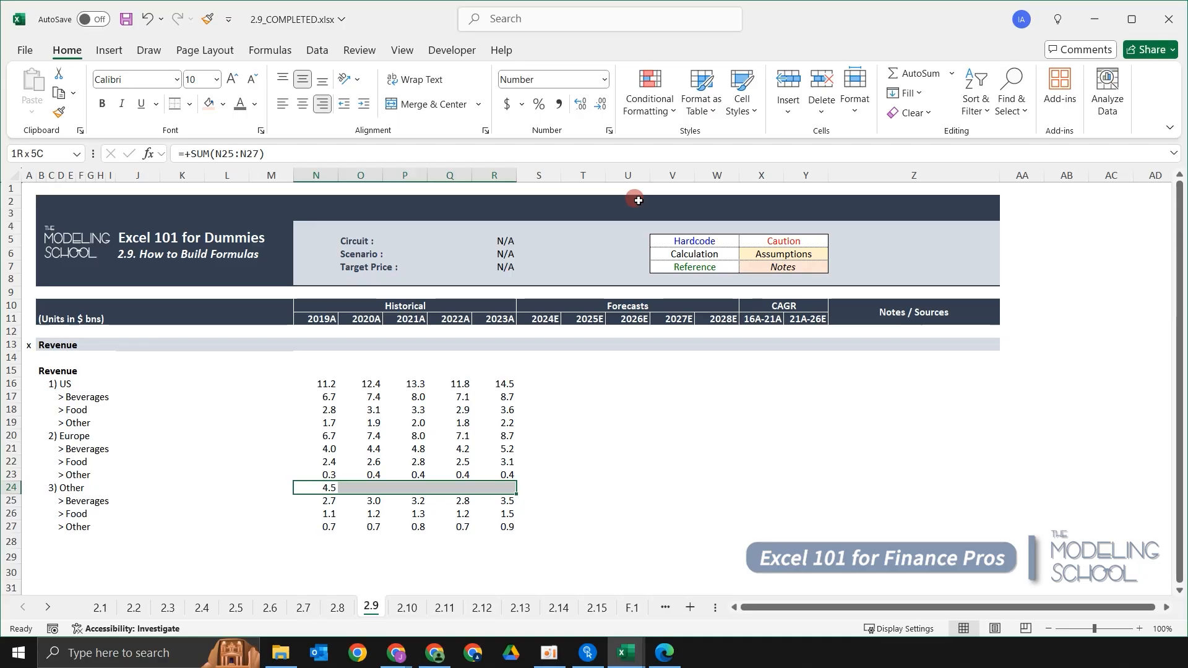
key("ctrl+r")
Enter +SUM(N16,N20,N24) in the 2019A total Revenue cell to add the three regional totals.
key("Up")
key("Up")
key("Up")
key("Up")
key("Up")
key("Up")
key("Up")
key("Up")
key("Up")
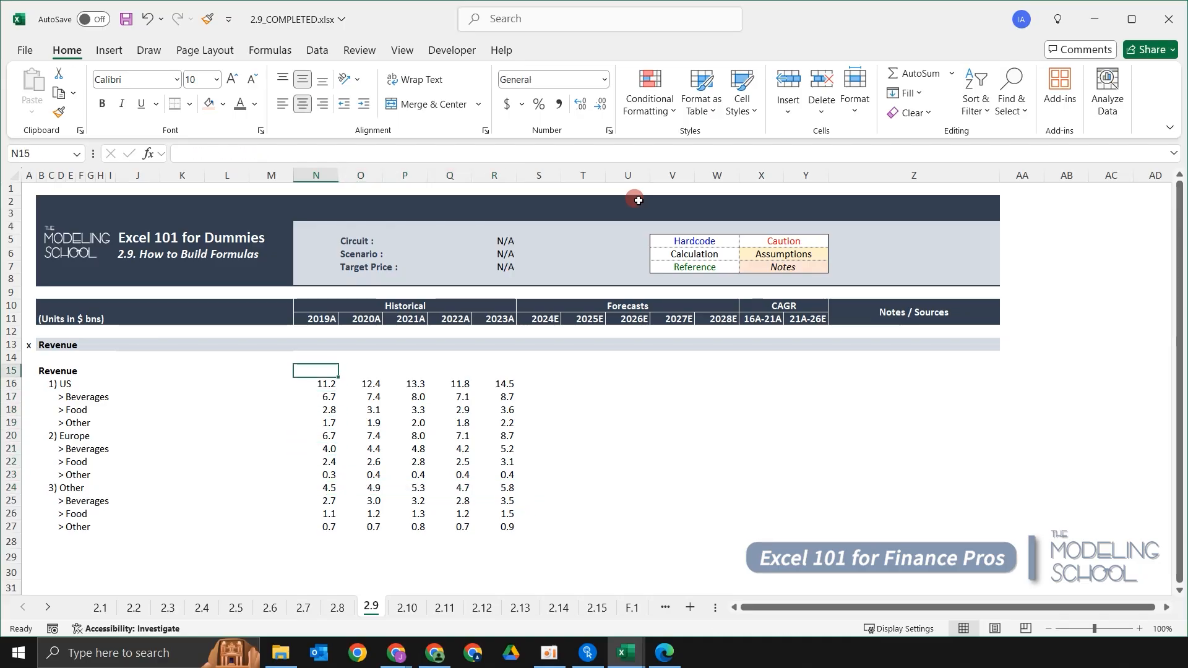
type("+sum")
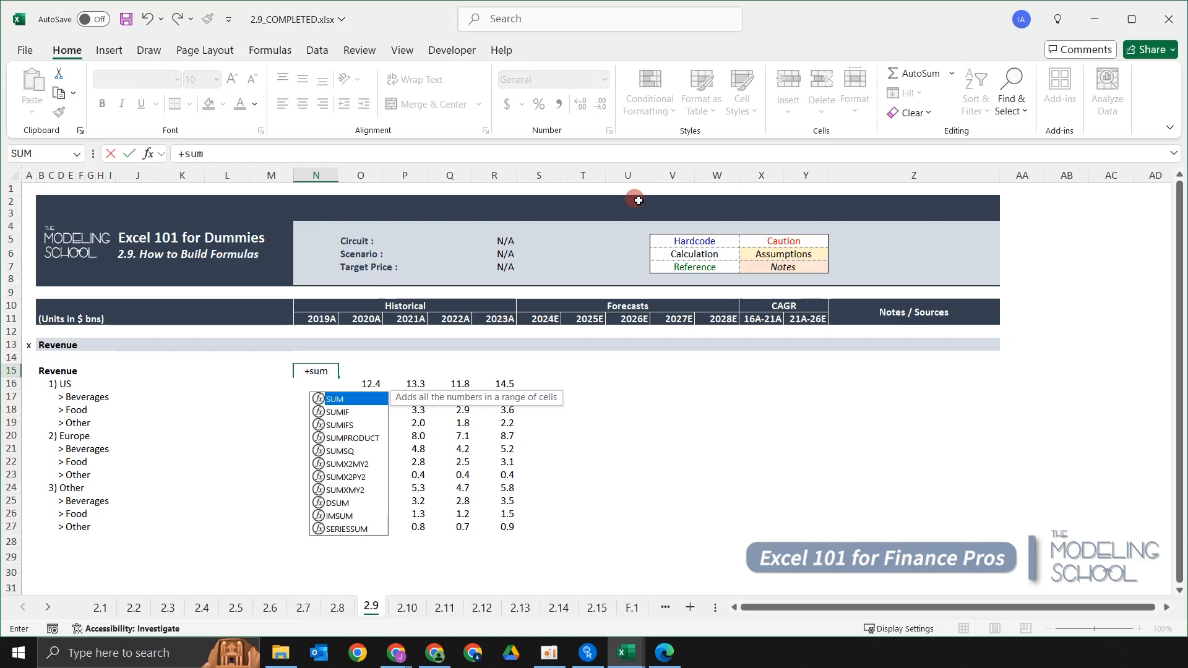
key("Tab")
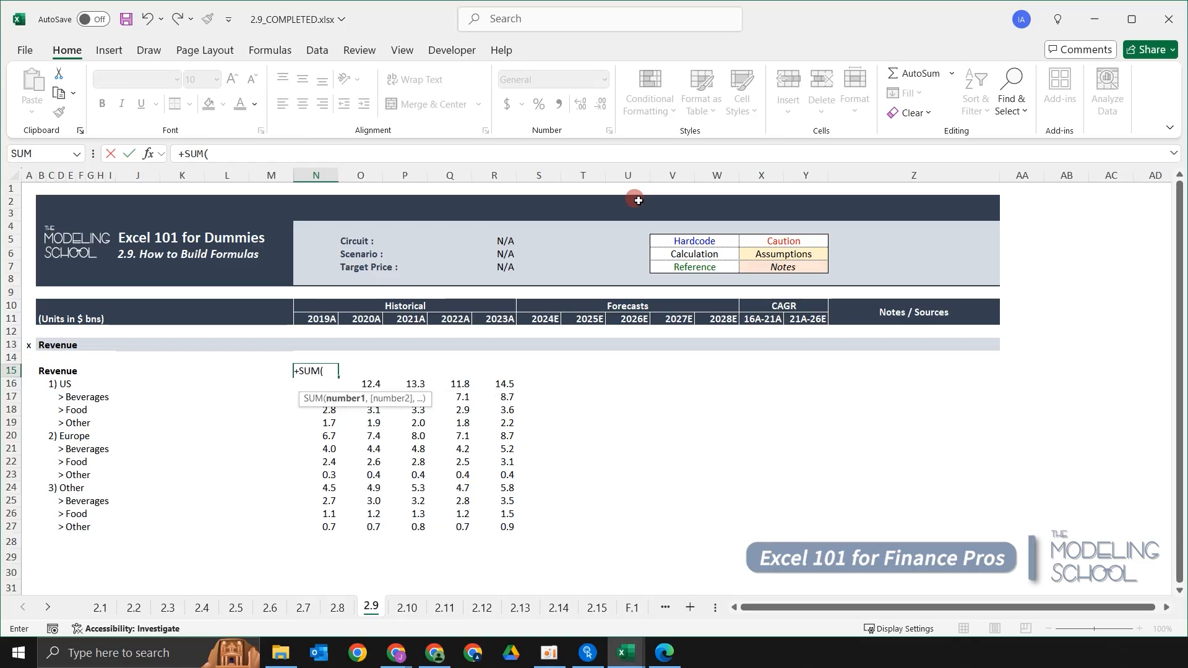
key("Down")
type(",")
key("Down")
key("Down")
key("Down")
key("Down")
key("Down")
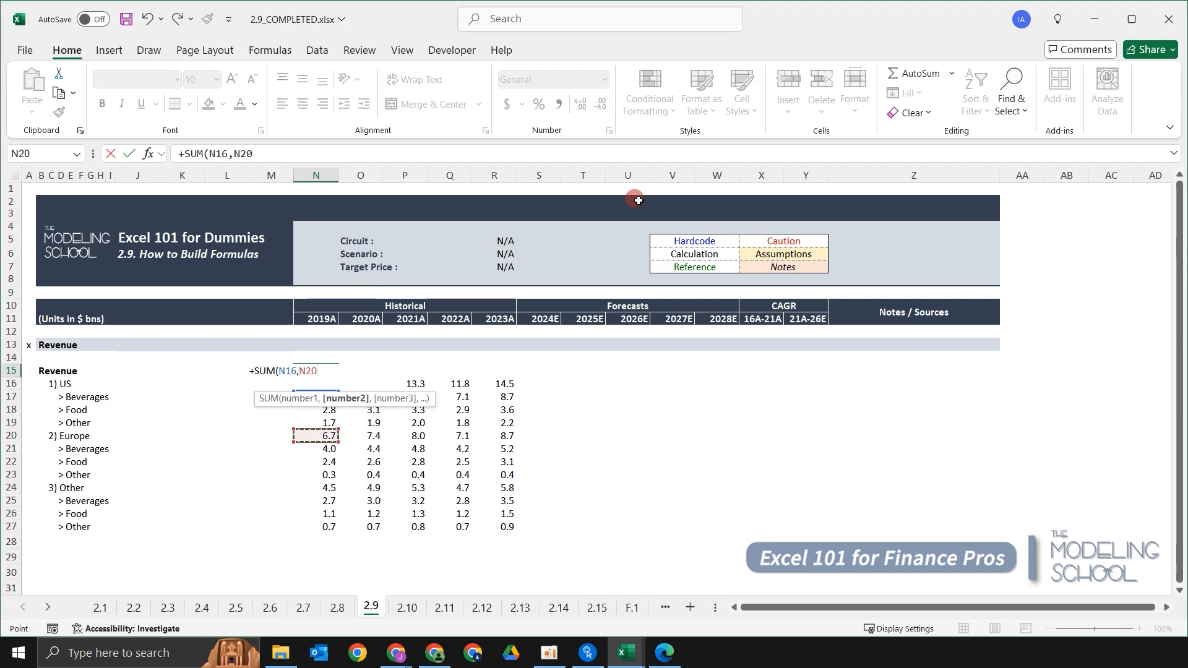
type(",")
key("Down")
key("Down")
key("Down")
key("Down")
key("Down")
key("Down")
key("Down")
key("Down")
key("Down")
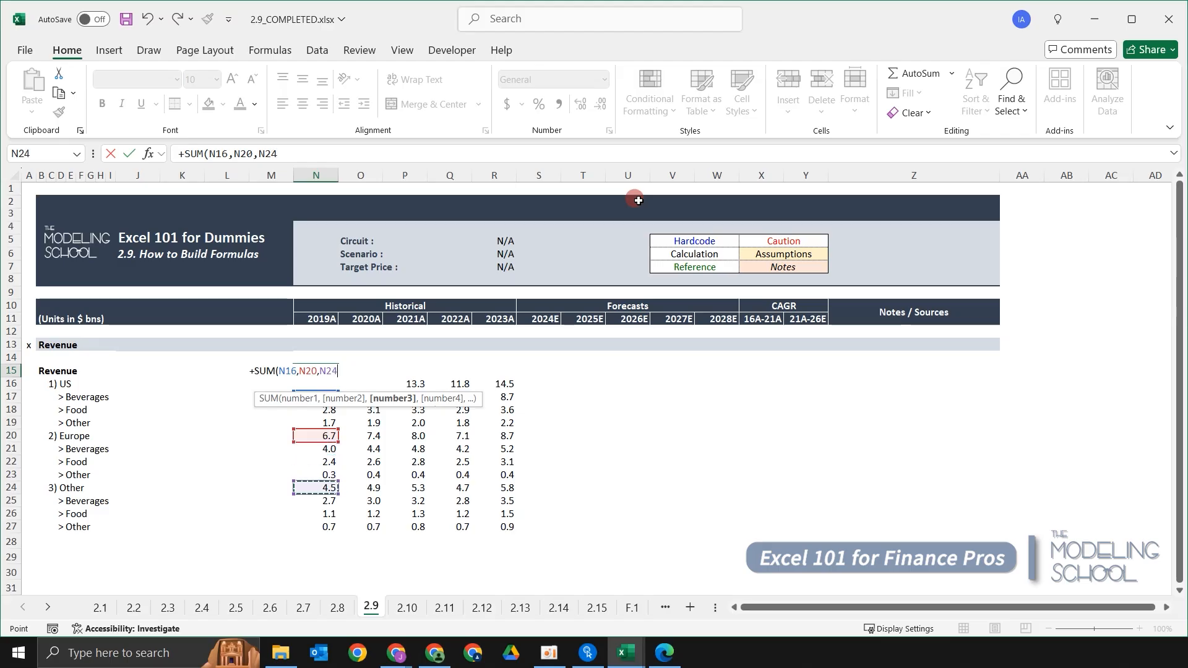
key("Return")
Copy the total Revenue formula from 2019A across to 2023A.
key("Up")
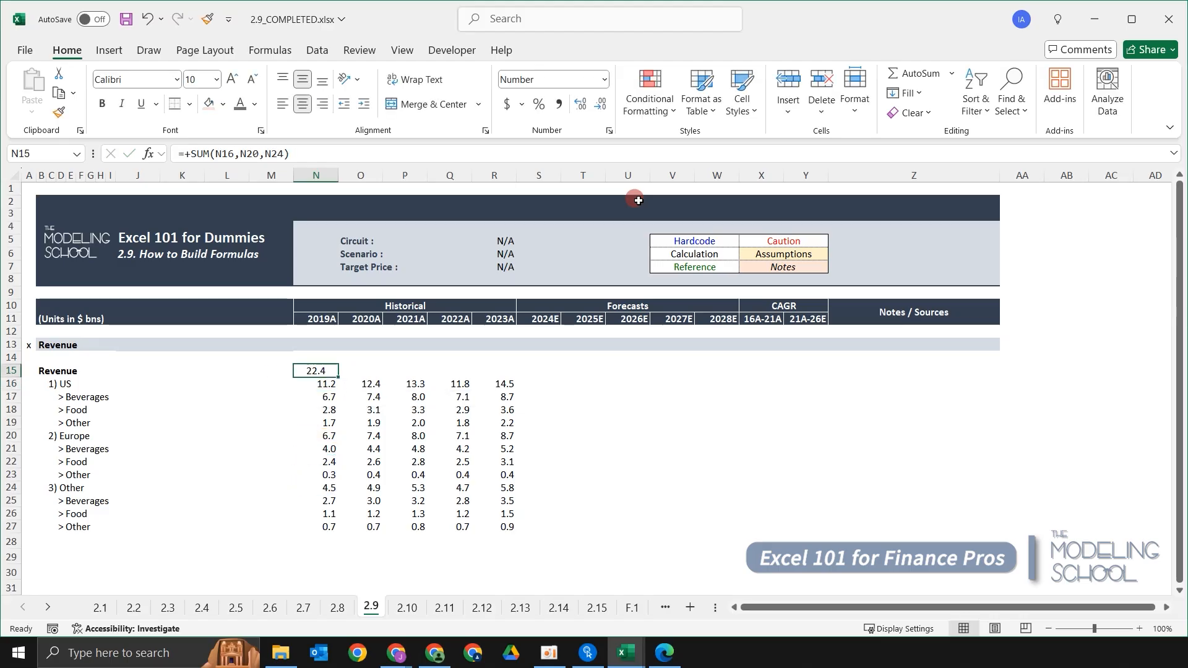
key("shift+Right")
key("shift+Right")
key("shift+Right")
key("shift+Right")
key("ctrl+r")
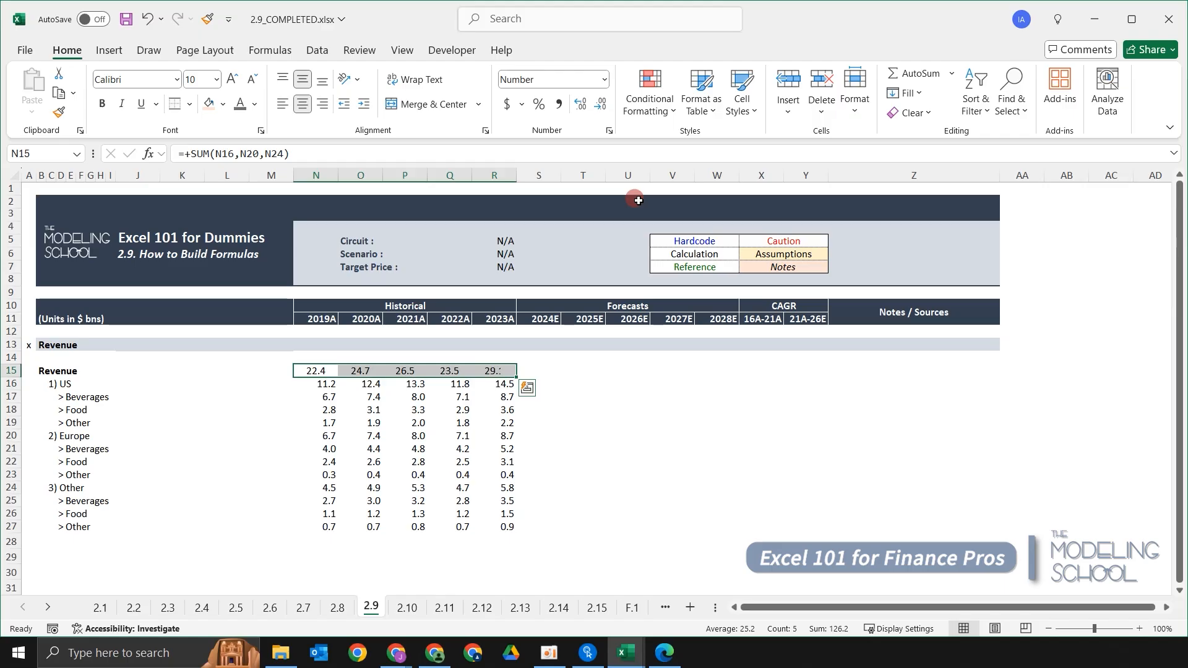
Right-align the total Revenue row across 2019A to 2023A.
key("alt")
key("h")
key("a")
key("r")
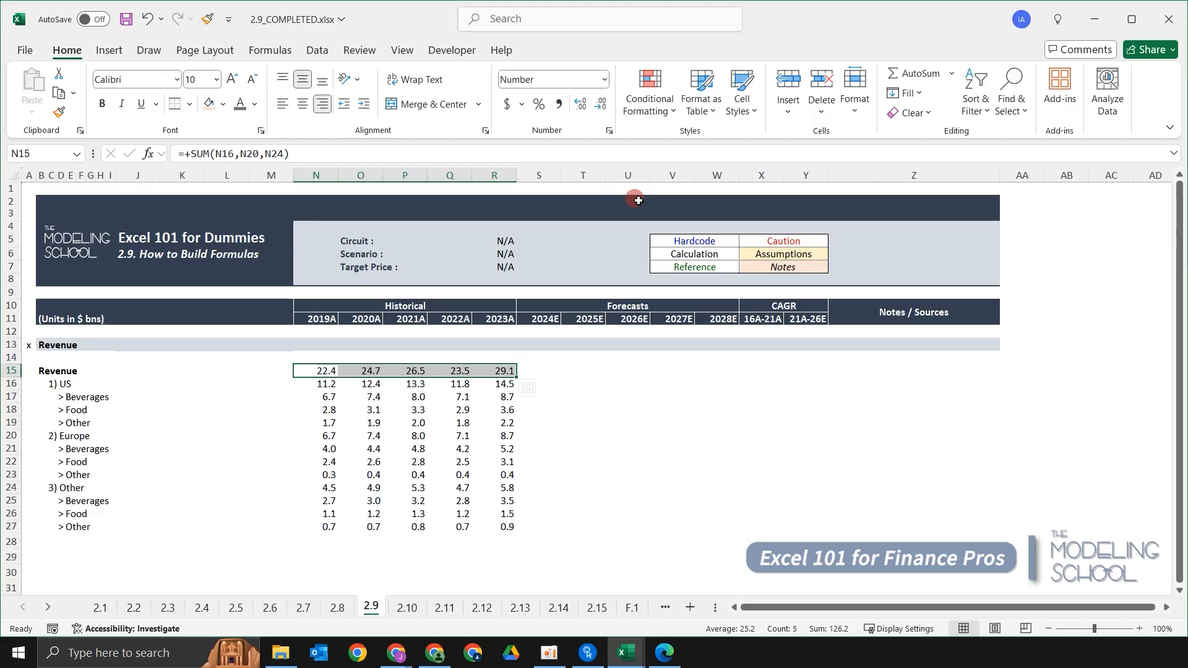
key("Left")
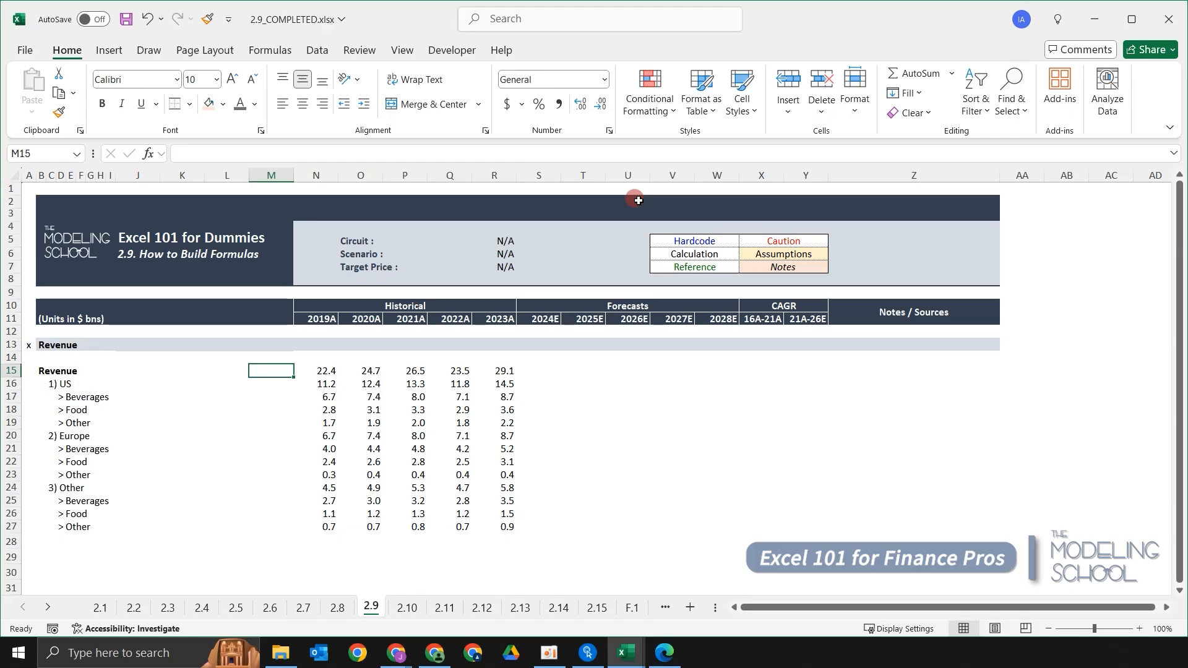